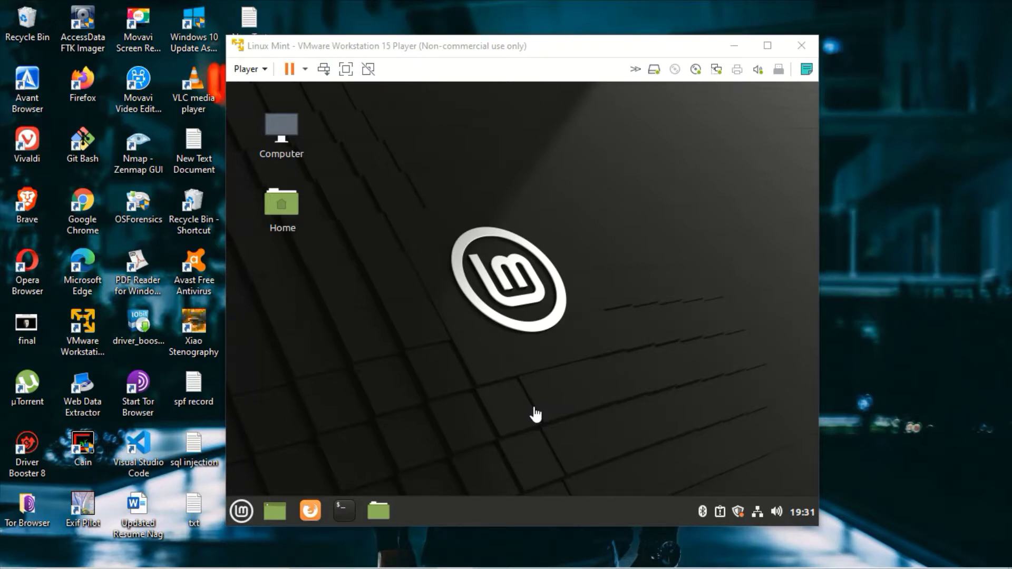
Launch Firefox and close the leftover Restore Session tab.
{"action": "left_click", "coordinate": [311, 515]}
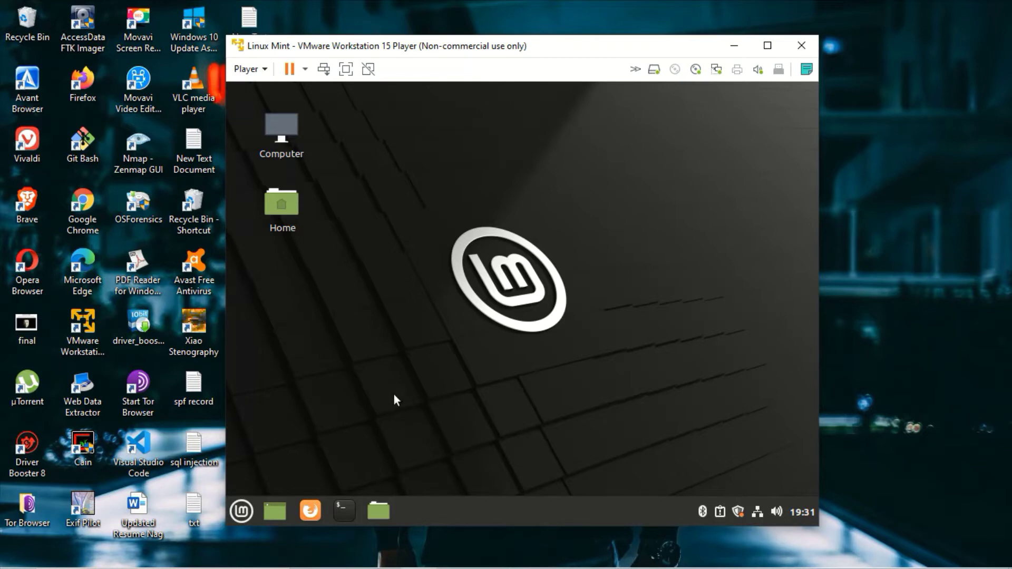
{"action": "left_click", "coordinate": [311, 511]}
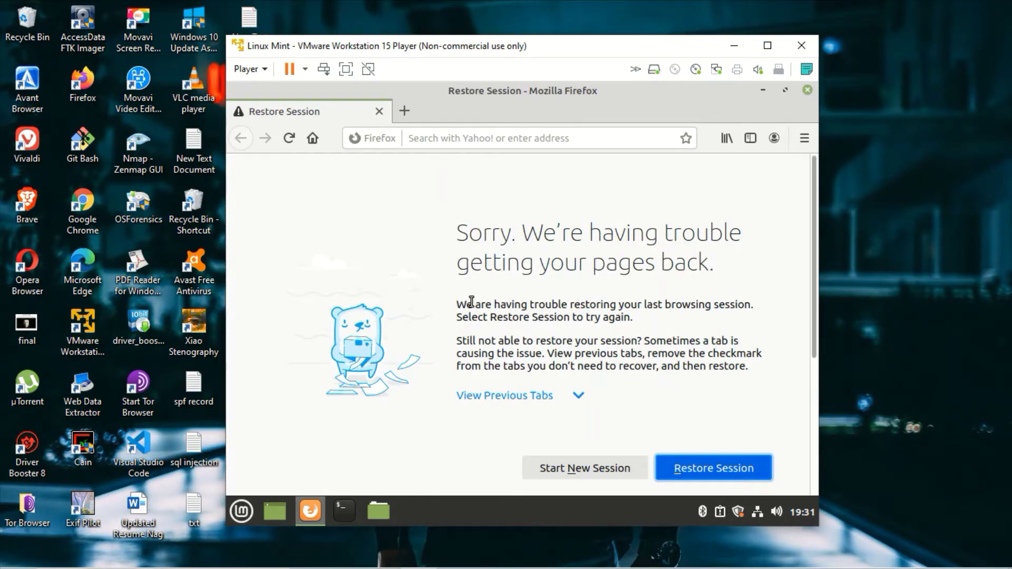
{"action": "left_click", "coordinate": [405, 110]}
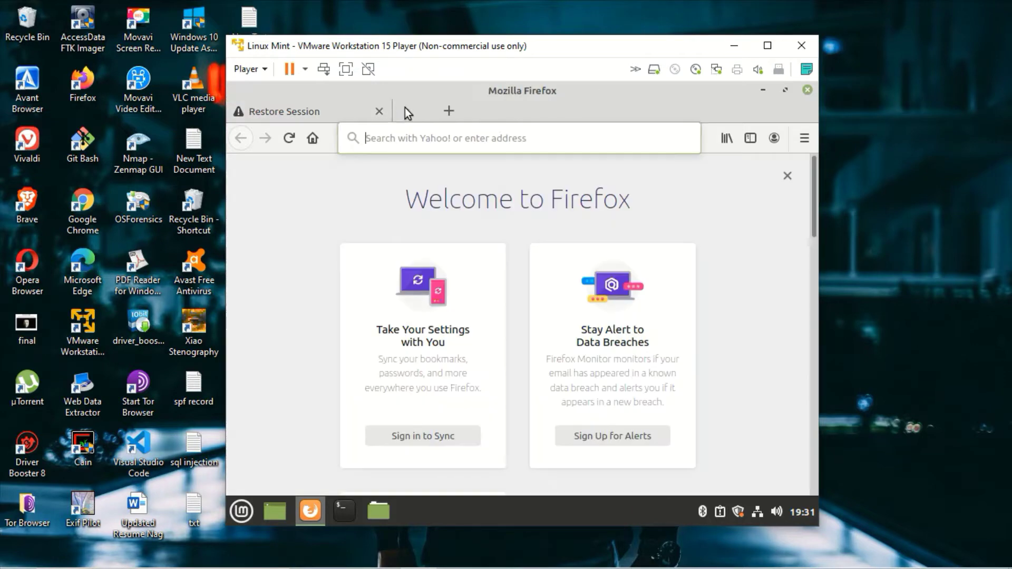
{"action": "left_click", "coordinate": [379, 111]}
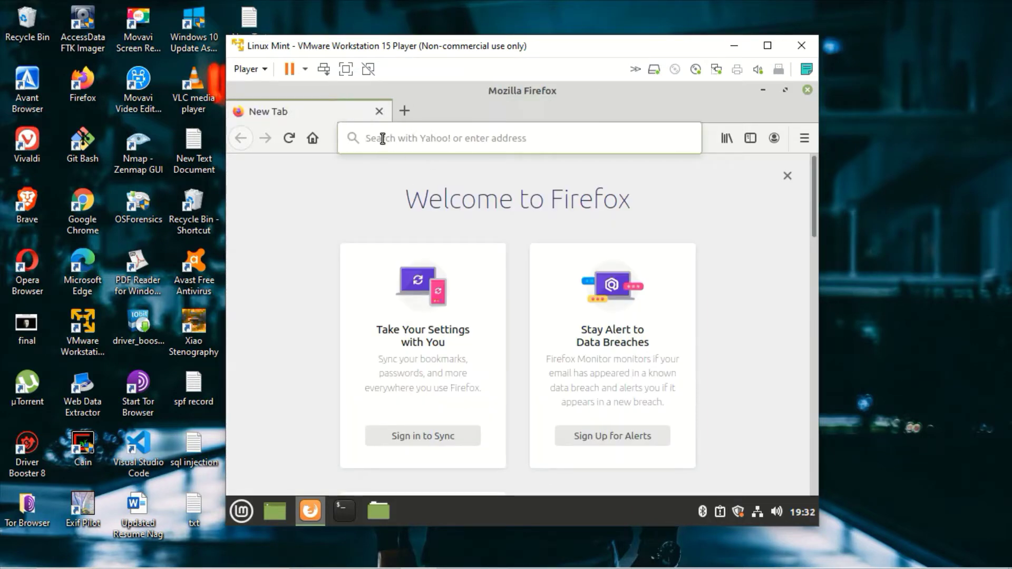
Search the web for 'google chrome'.
{"action": "left_click", "coordinate": [352, 139]}
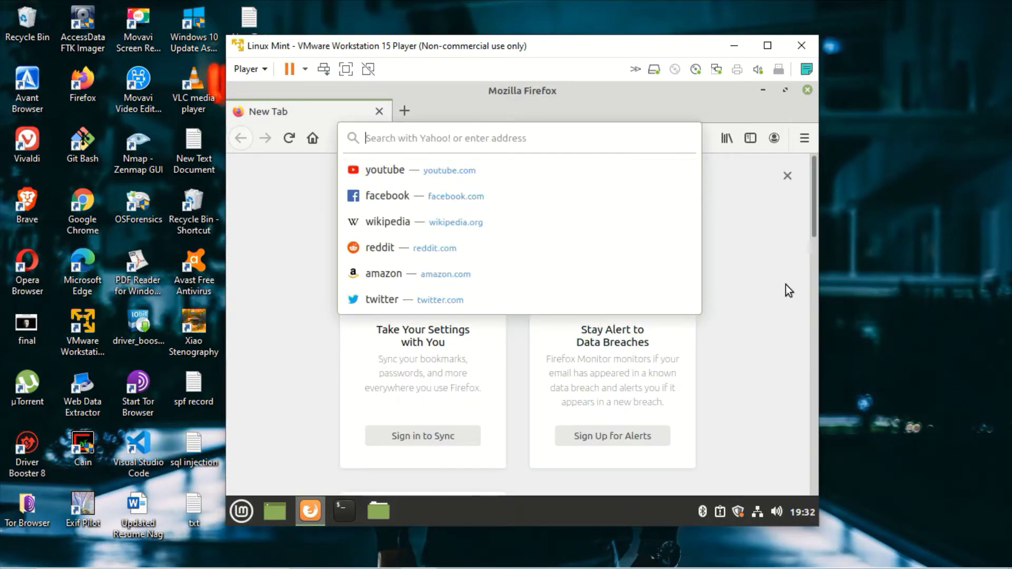
{"action": "left_click", "coordinate": [765, 290]}
{"action": "left_click", "coordinate": [415, 136]}
{"action": "type", "text": "goog"}
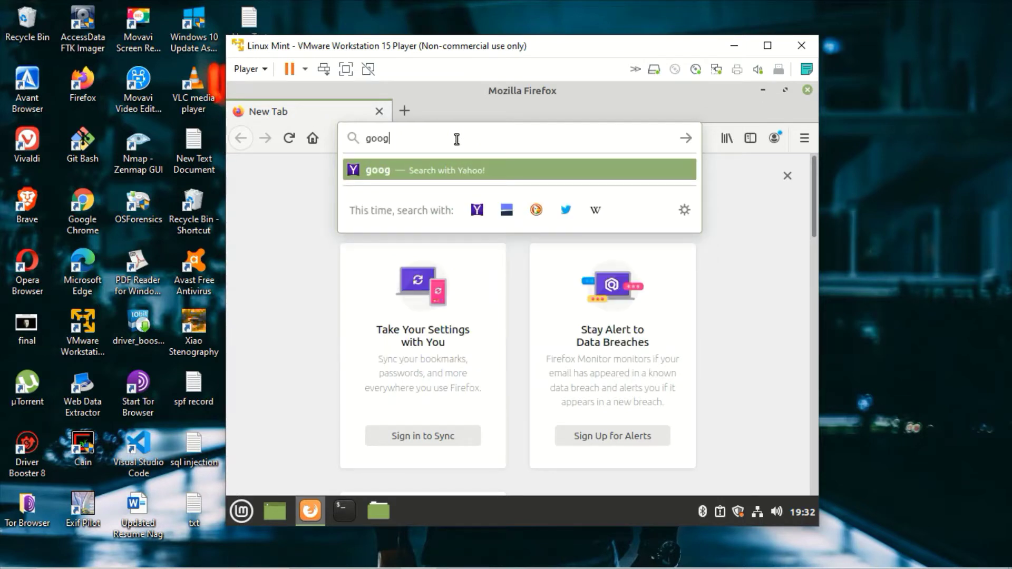
{"action": "type", "text": "le ch"}
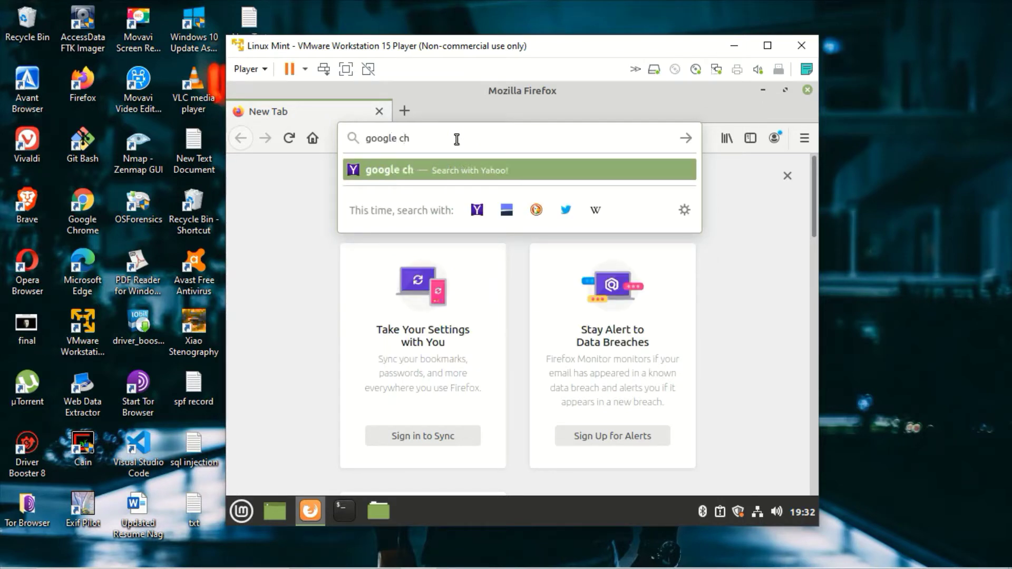
{"action": "type", "text": "rome"}
{"action": "key", "text": "Return"}
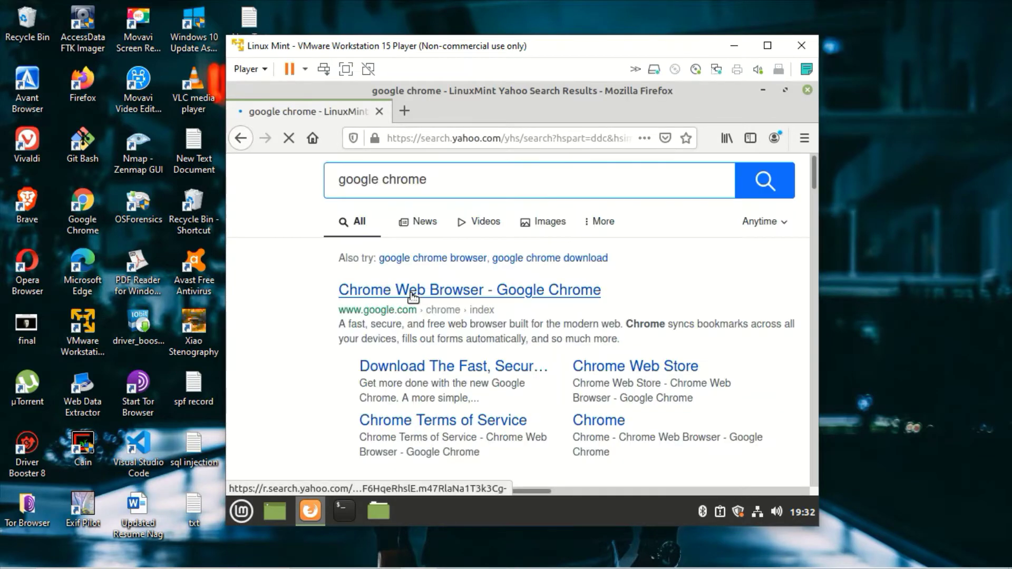
Open the official Chrome page and save the 64-bit .deb package as a file.
{"action": "left_click", "coordinate": [416, 296]}
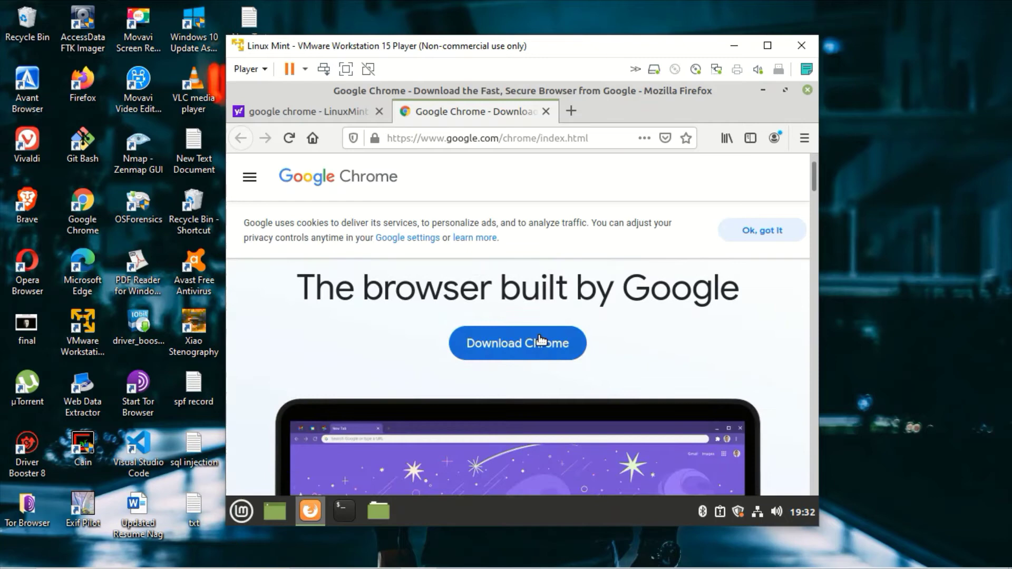
{"action": "left_click", "coordinate": [539, 343]}
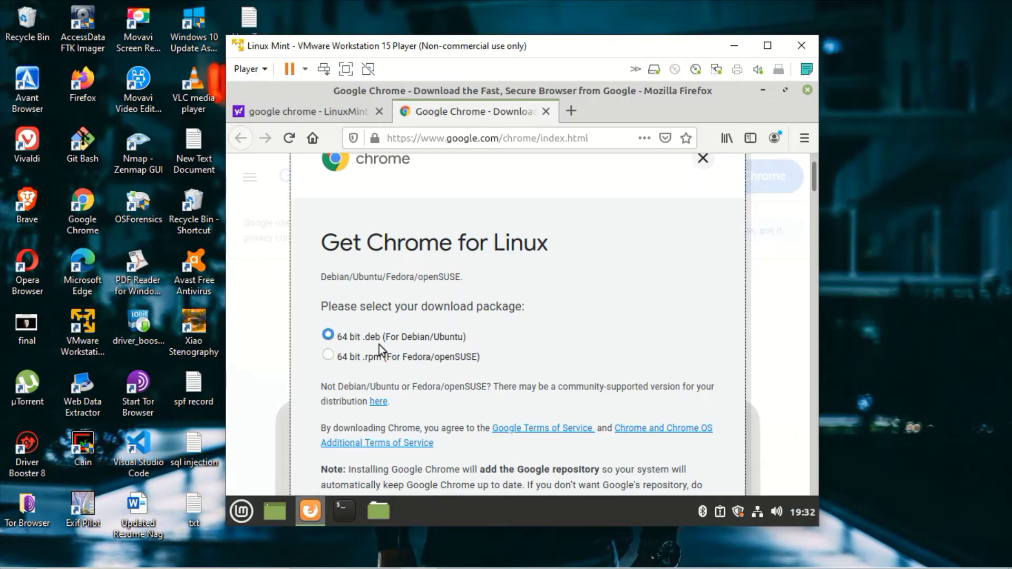
{"action": "scroll", "coordinate": [338, 344], "scroll_direction": "down", "scroll_amount": 3}
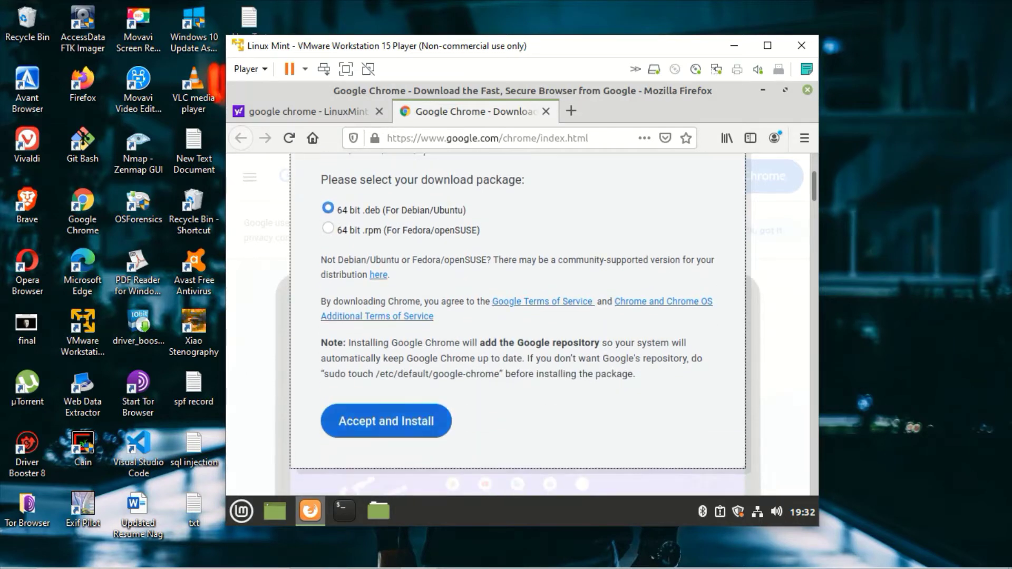
{"action": "left_click", "coordinate": [400, 421]}
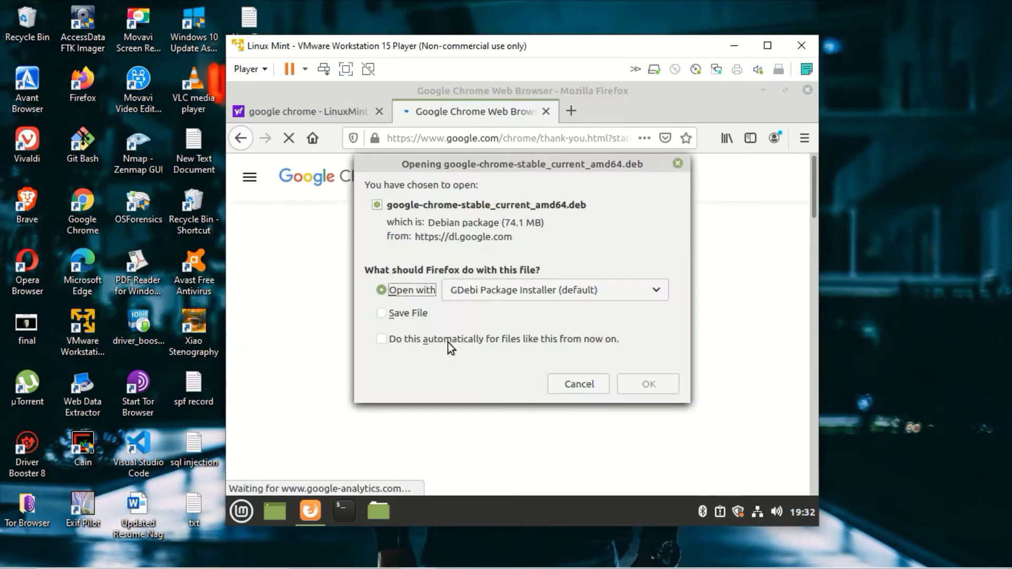
{"action": "left_click", "coordinate": [393, 311]}
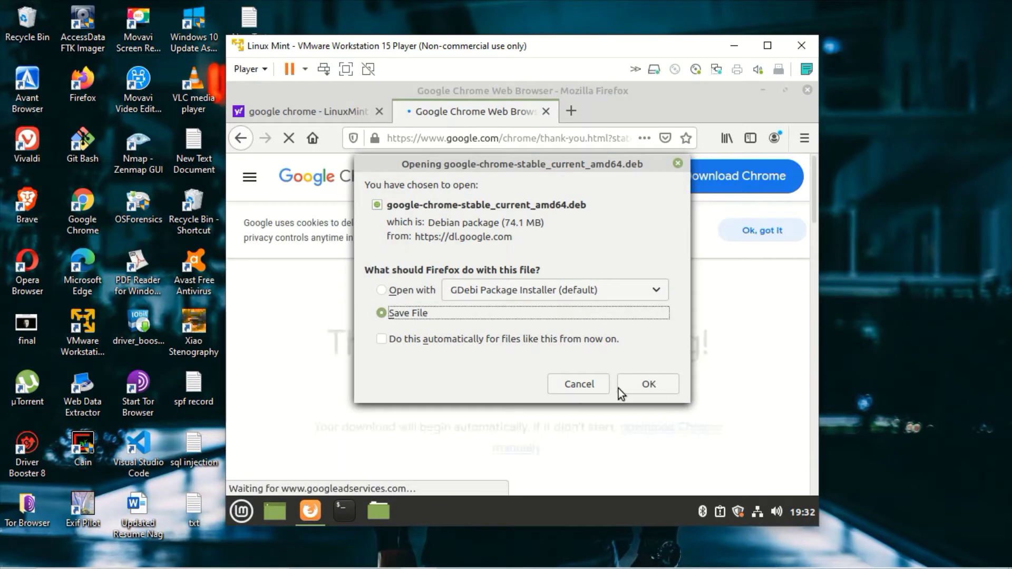
{"action": "left_click", "coordinate": [668, 386]}
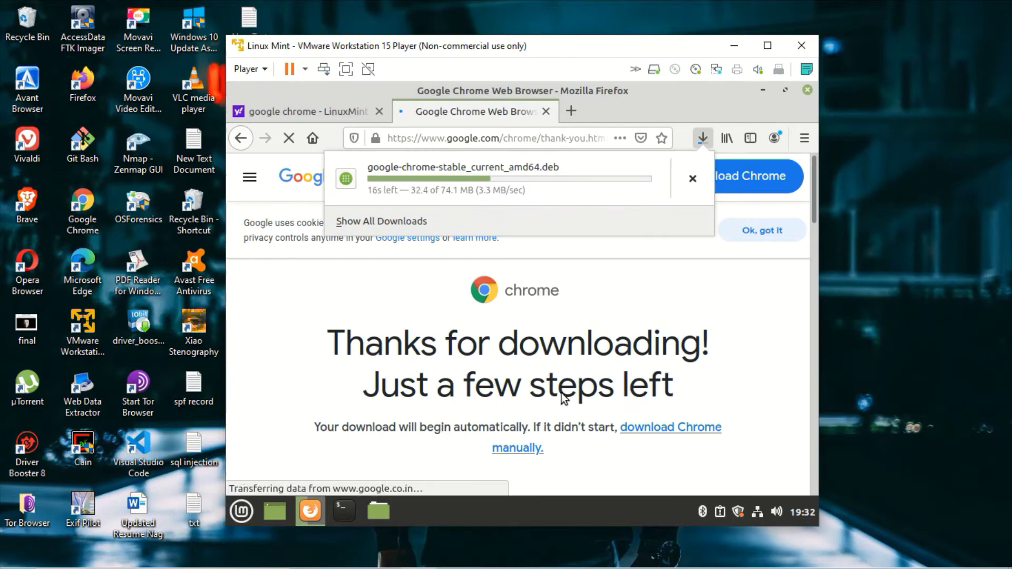
Search for 'microsoft edge insider channel' in a new tab.
{"action": "left_click", "coordinate": [573, 107]}
{"action": "type", "text": "mi"}
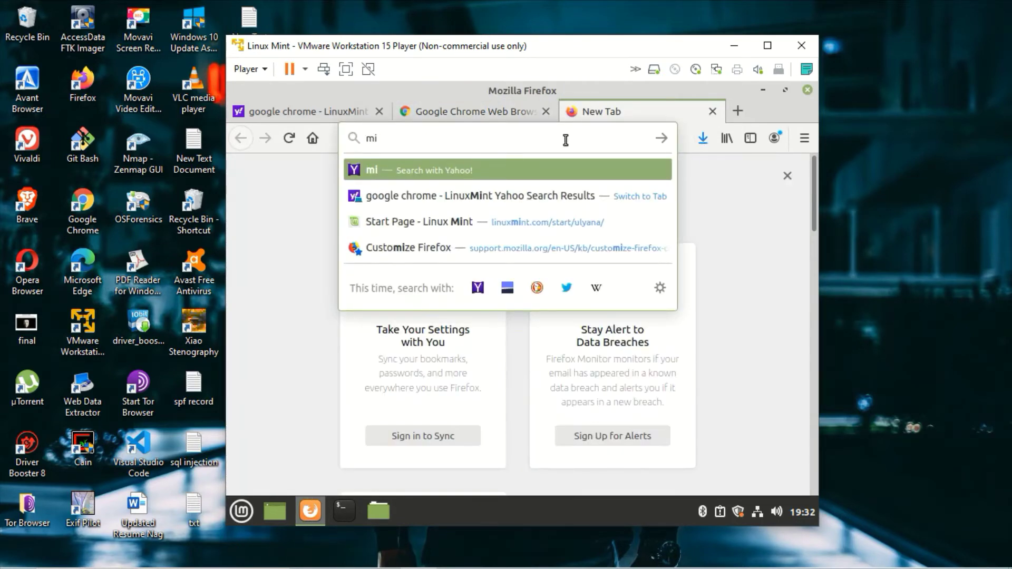
{"action": "type", "text": "crosoft "}
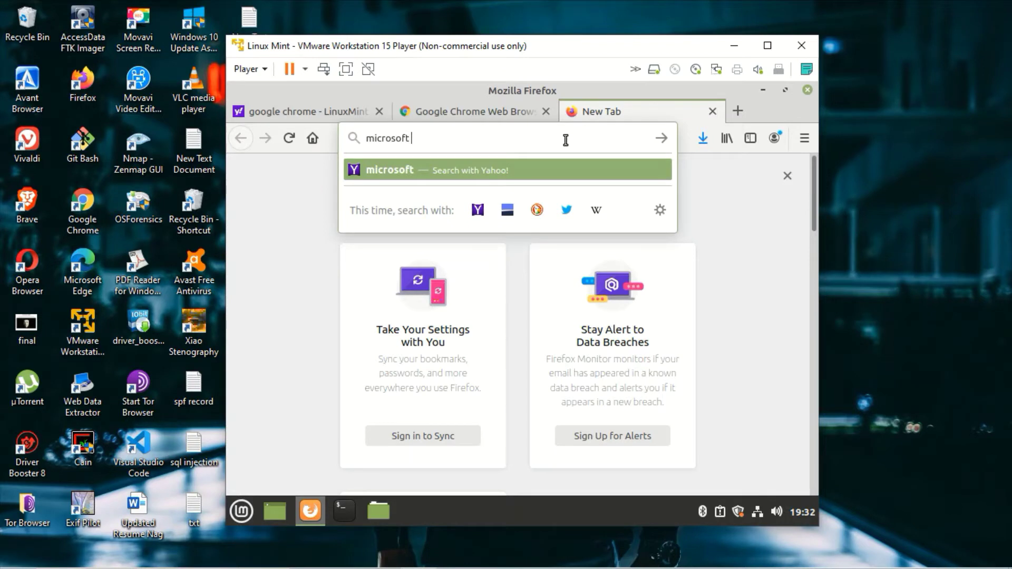
{"action": "type", "text": "edge "}
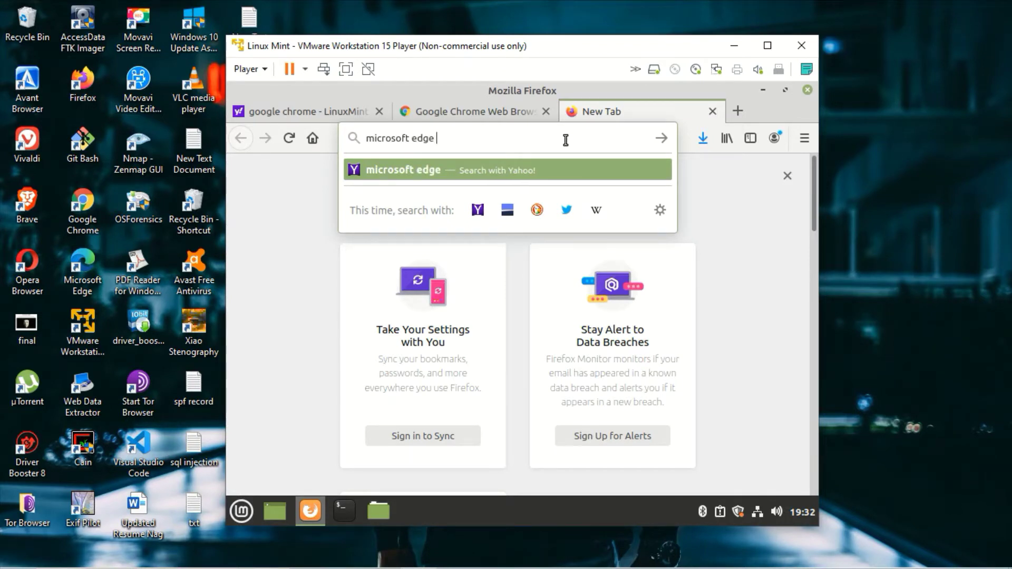
{"action": "type", "text": "inside"}
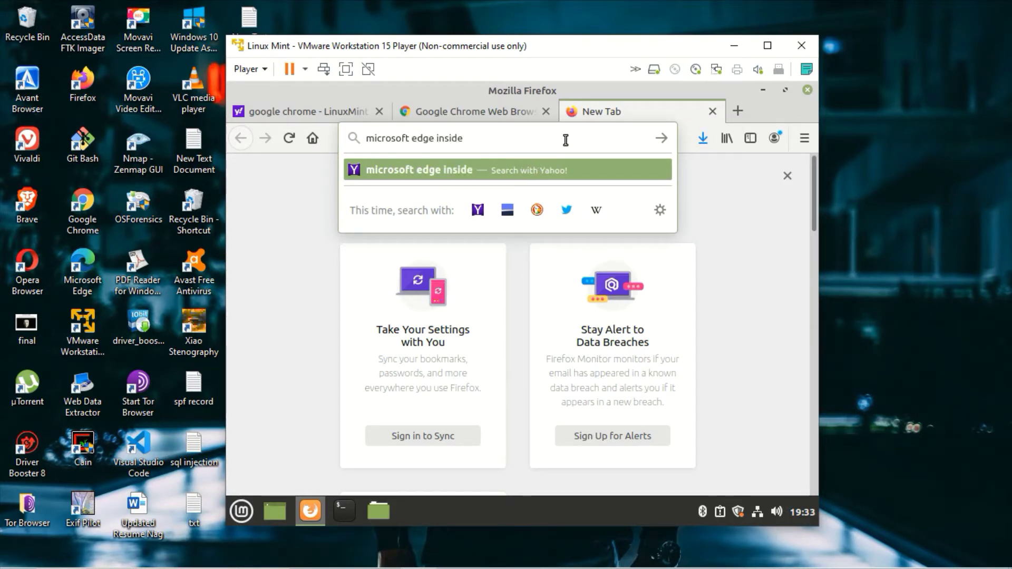
{"action": "type", "text": "r ch"}
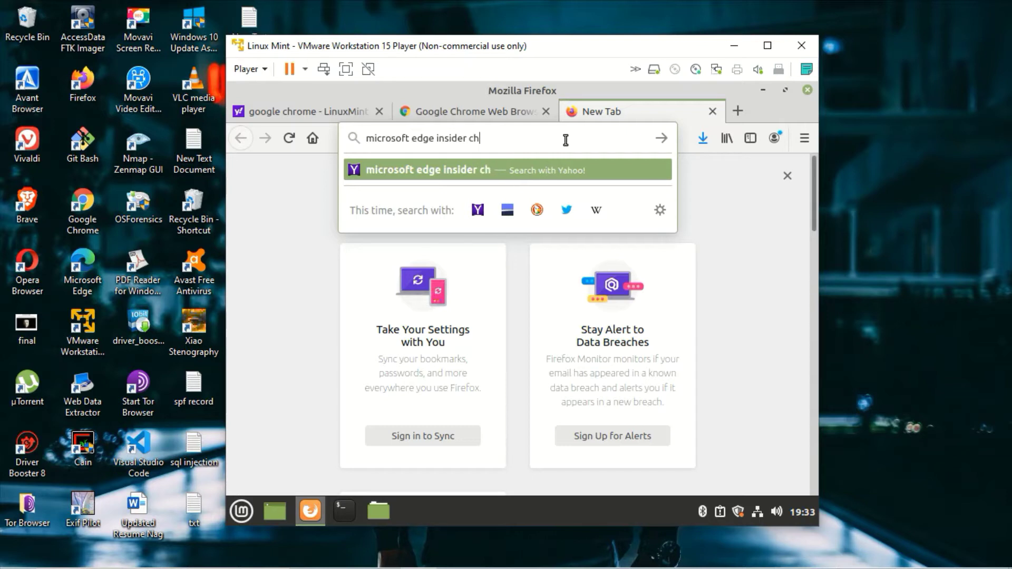
{"action": "type", "text": "n"}
{"action": "key", "text": "BackSpace"}
{"action": "type", "text": "anne"}
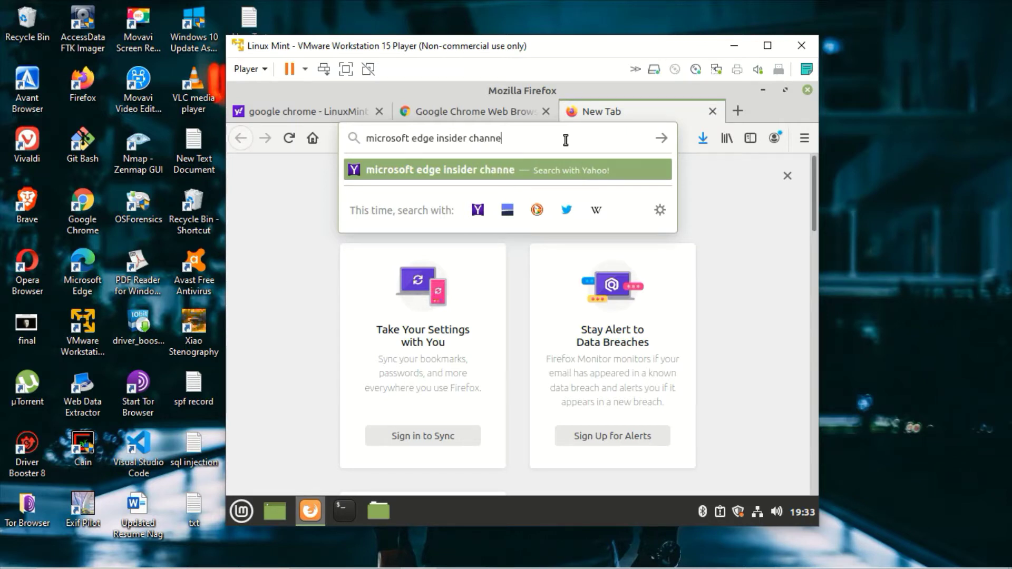
{"action": "type", "text": "l"}
{"action": "key", "text": "Return"}
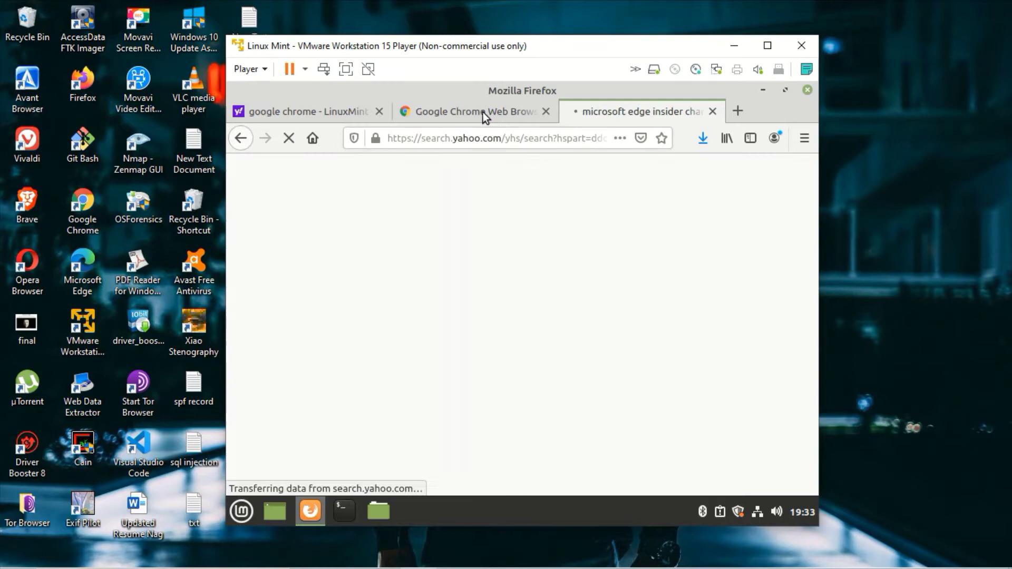
Check the Chrome package download progress, then return to the Edge search results.
{"action": "left_click", "coordinate": [482, 111]}
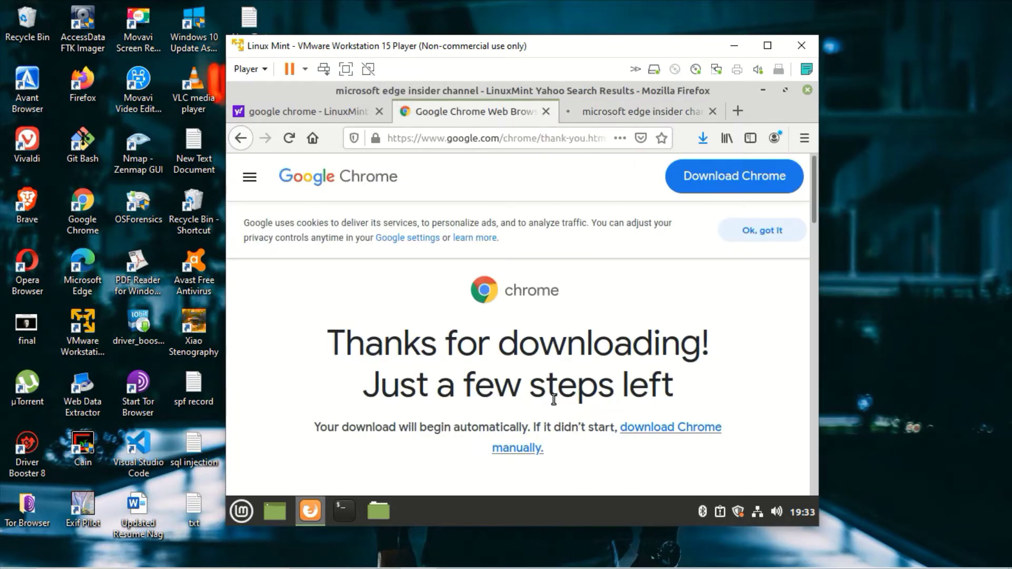
{"action": "left_click", "coordinate": [696, 135]}
{"action": "left_click", "coordinate": [735, 300]}
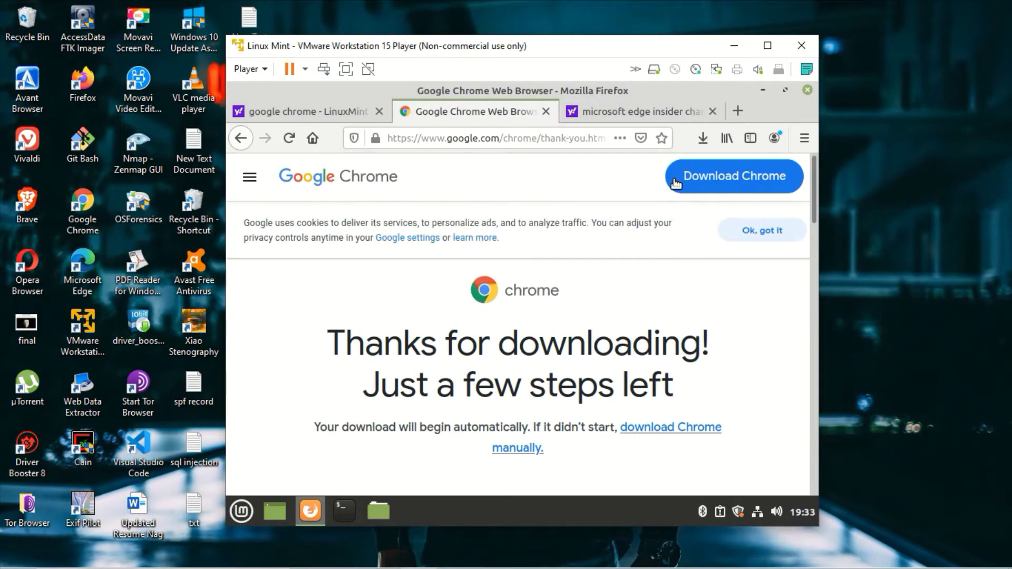
{"action": "left_click", "coordinate": [625, 110]}
{"action": "scroll", "coordinate": [523, 273], "scroll_direction": "down", "scroll_amount": 1}
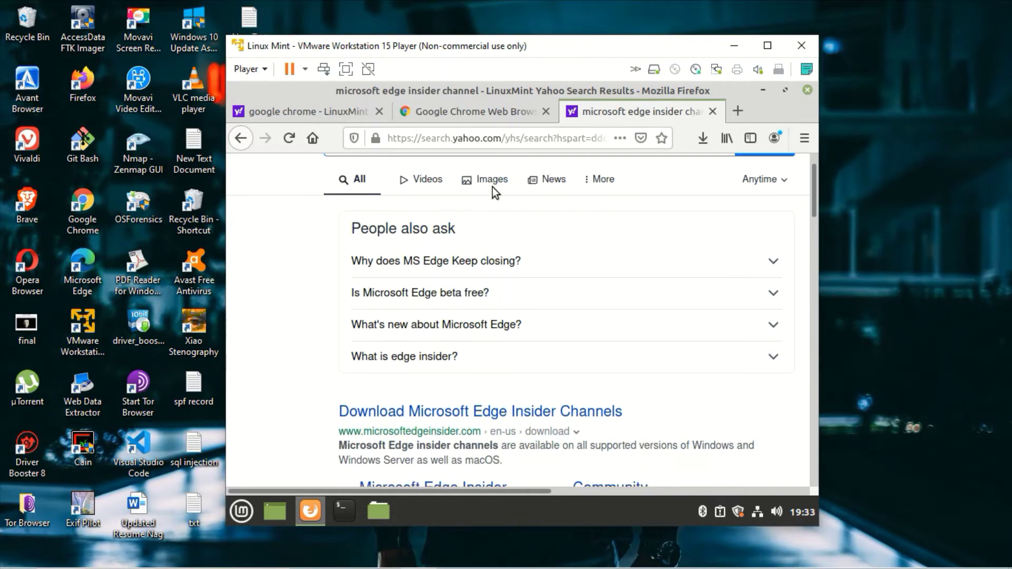
{"action": "scroll", "coordinate": [501, 272], "scroll_direction": "up", "scroll_amount": 1}
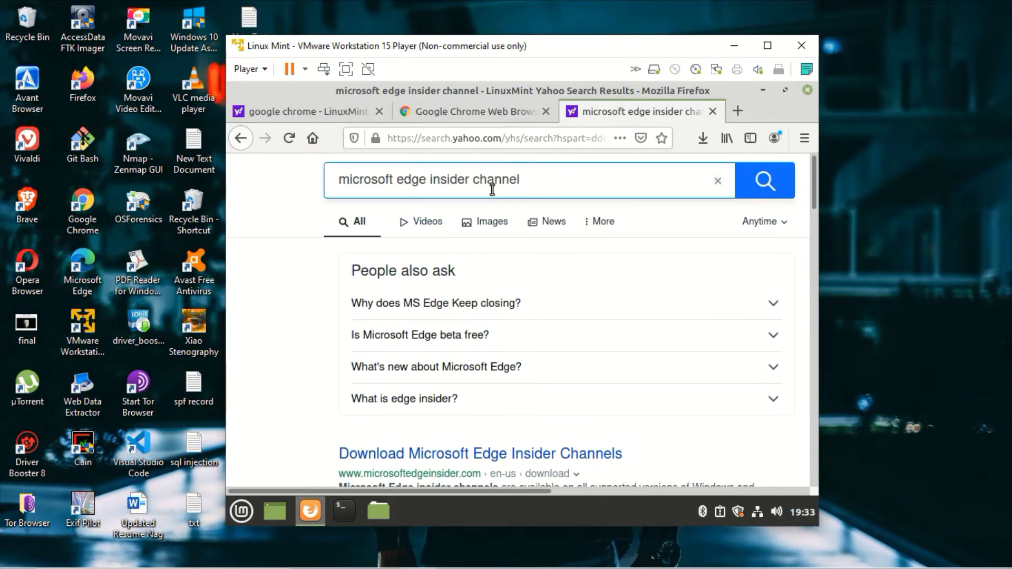
{"action": "scroll", "coordinate": [542, 253], "scroll_direction": "down", "scroll_amount": 2}
{"action": "scroll", "coordinate": [515, 261], "scroll_direction": "down", "scroll_amount": 3}
Accept the Edge Insider license and save the Microsoft Edge Dev .deb package.
{"action": "left_click", "coordinate": [500, 238]}
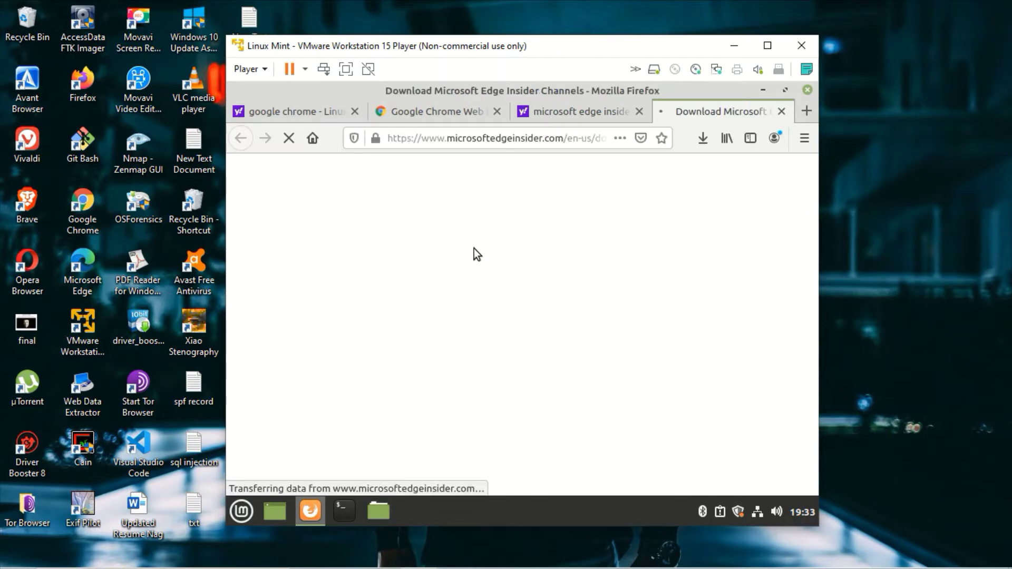
{"action": "scroll", "coordinate": [525, 271], "scroll_direction": "down", "scroll_amount": 2}
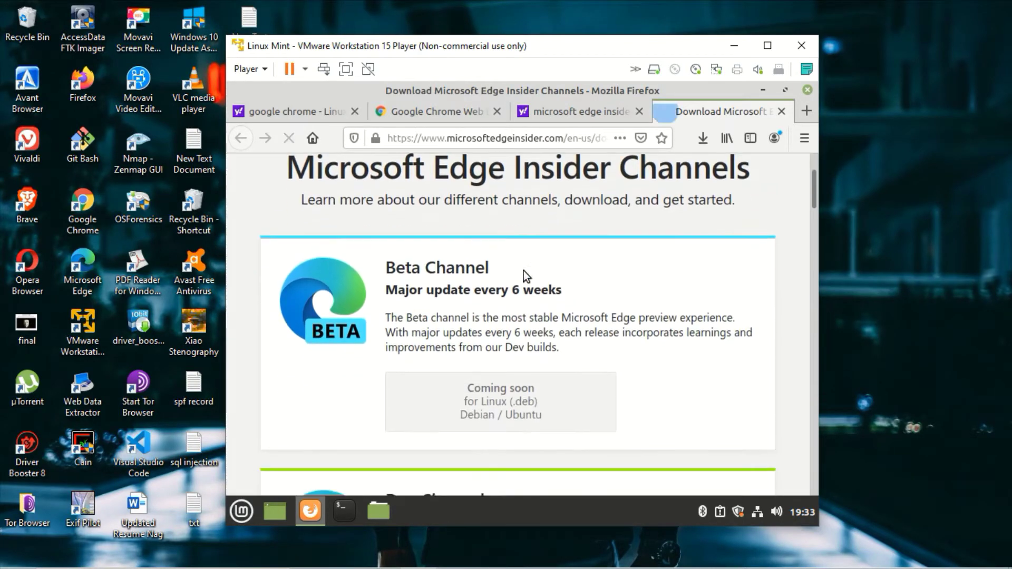
{"action": "scroll", "coordinate": [552, 277], "scroll_direction": "down", "scroll_amount": 5}
{"action": "scroll", "coordinate": [507, 464], "scroll_direction": "down", "scroll_amount": 2}
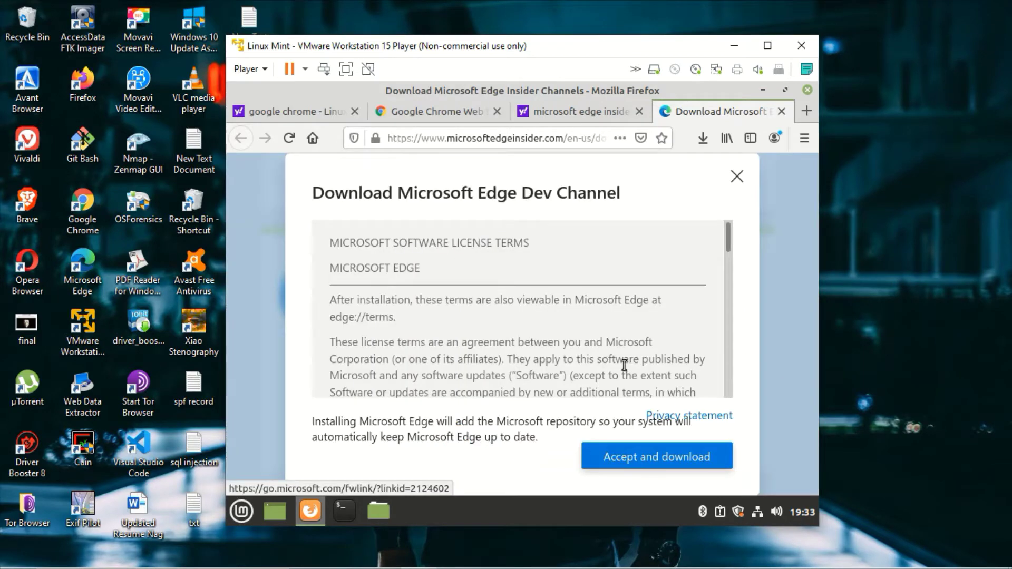
{"action": "scroll", "coordinate": [626, 365], "scroll_direction": "down", "scroll_amount": 2}
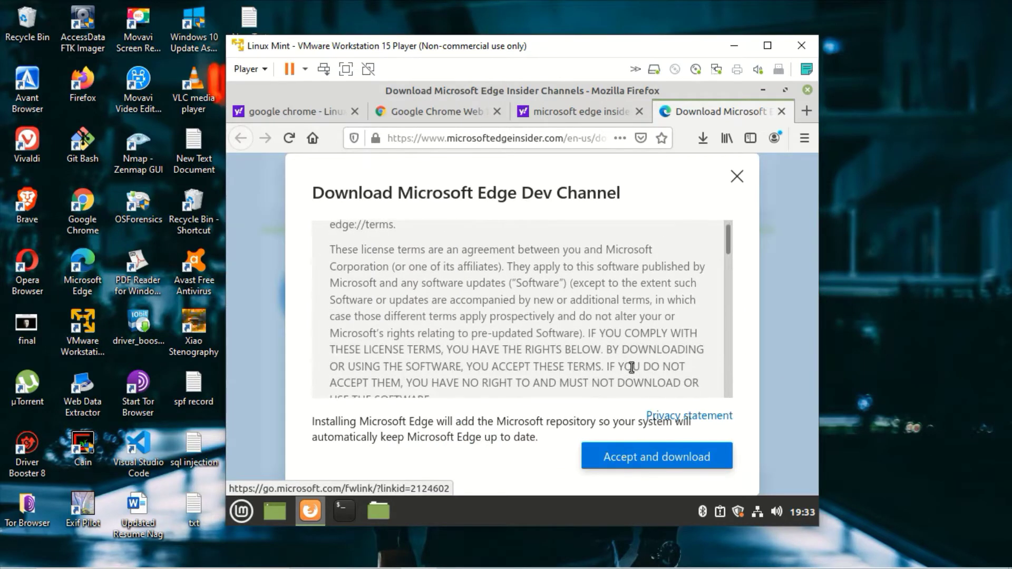
{"action": "left_click", "coordinate": [647, 459]}
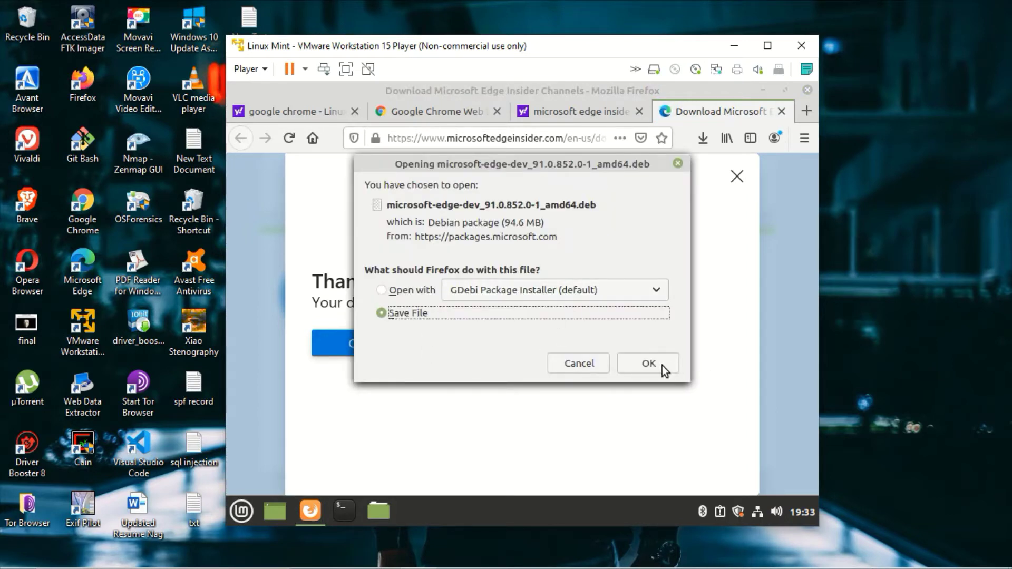
{"action": "left_click", "coordinate": [663, 366]}
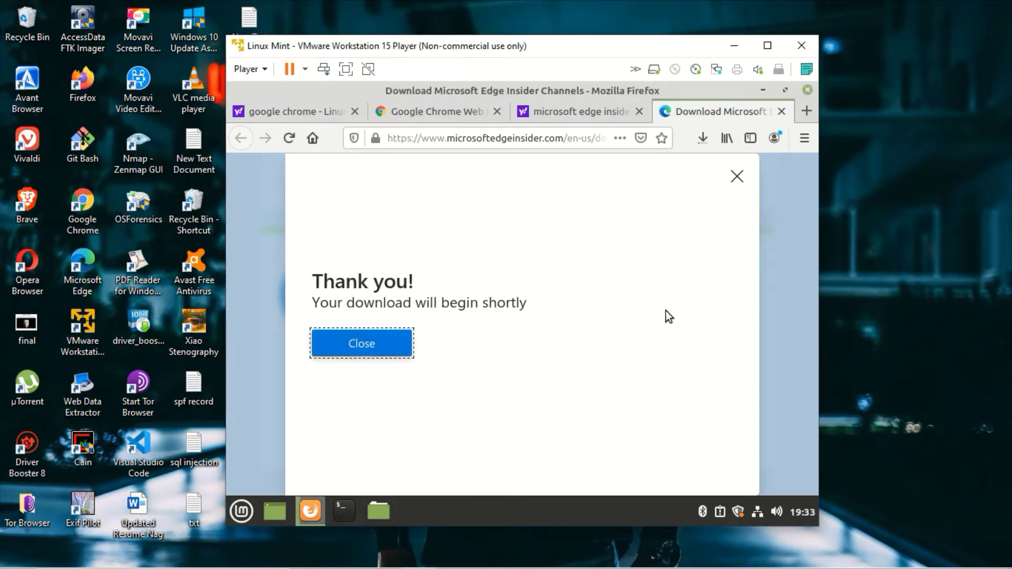
{"action": "left_click", "coordinate": [767, 45]}
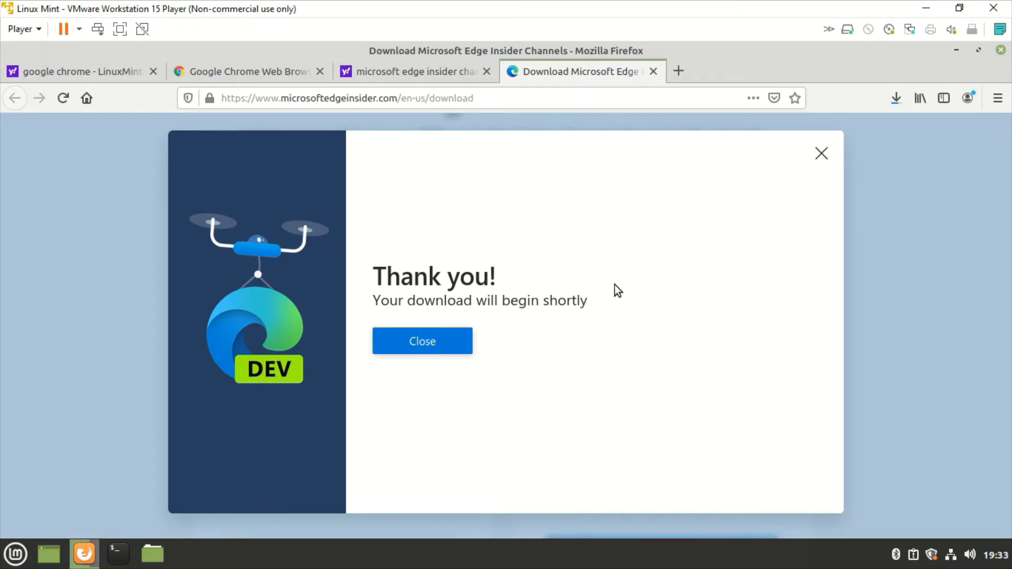
Check both downloads, close the tabs and quit Firefox.
{"action": "left_click", "coordinate": [897, 98]}
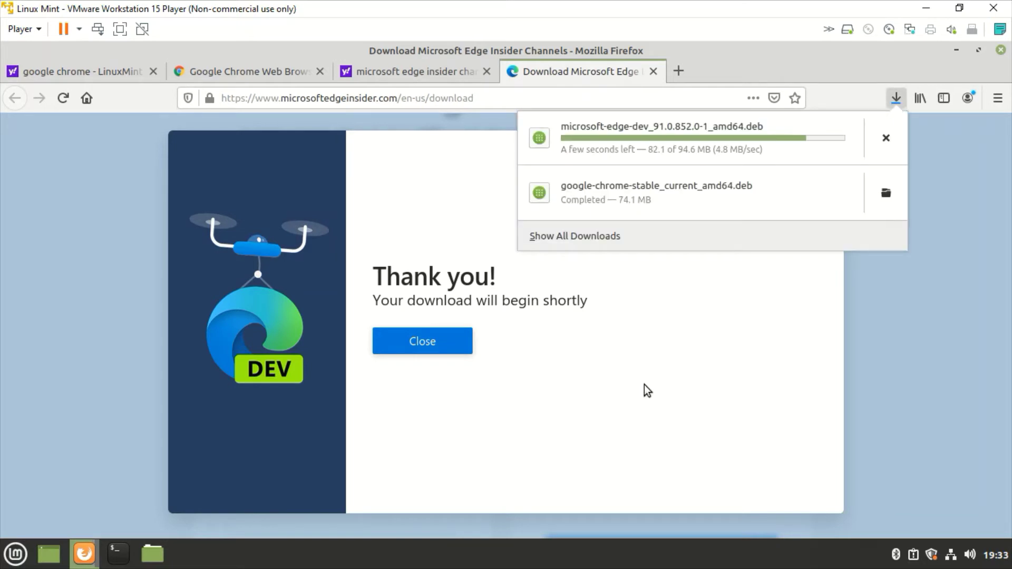
{"action": "left_click", "coordinate": [551, 89]}
{"action": "left_click", "coordinate": [653, 71]}
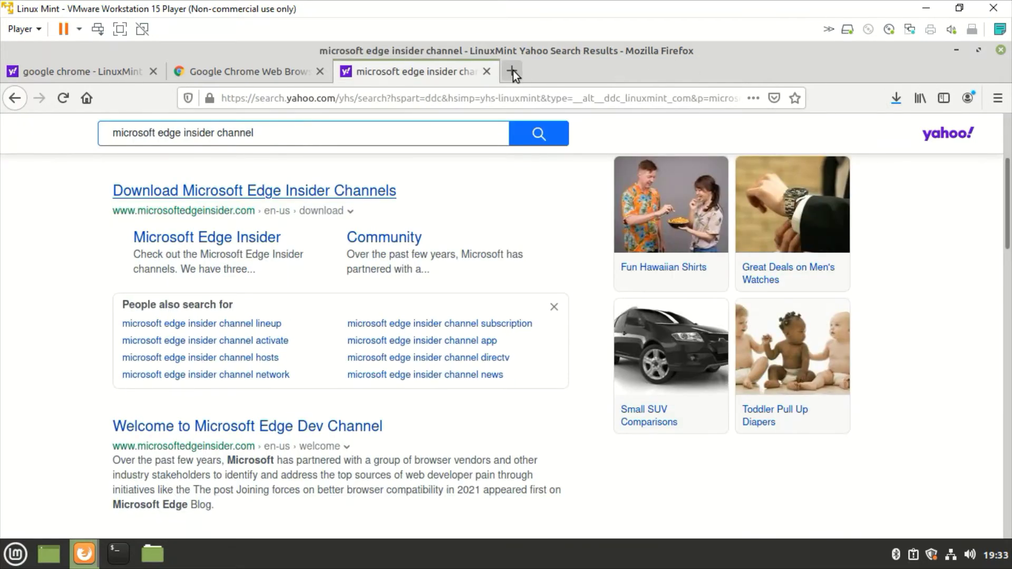
{"action": "left_click", "coordinate": [489, 71]}
{"action": "left_click", "coordinate": [1000, 50]}
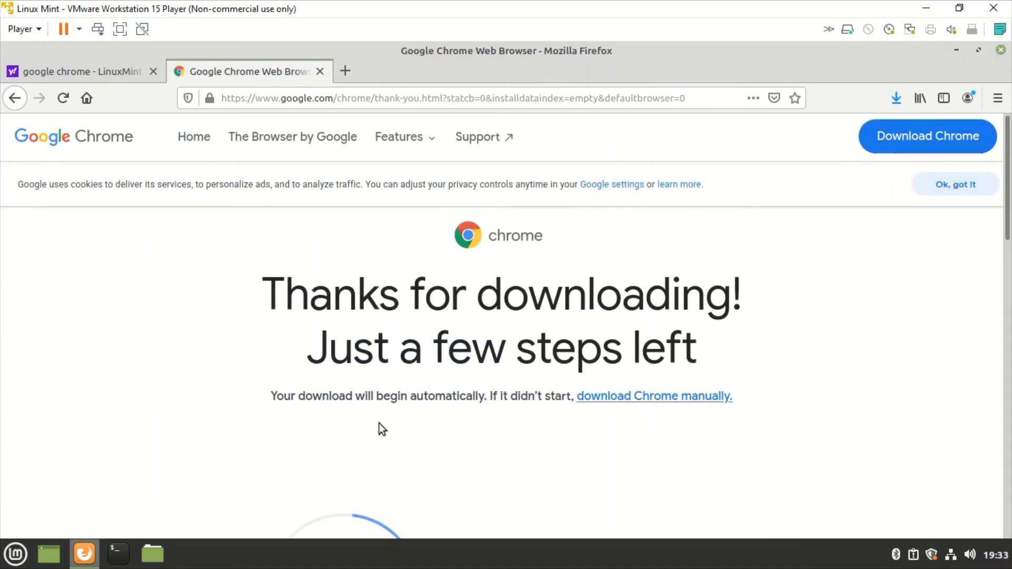
{"action": "left_click", "coordinate": [639, 330]}
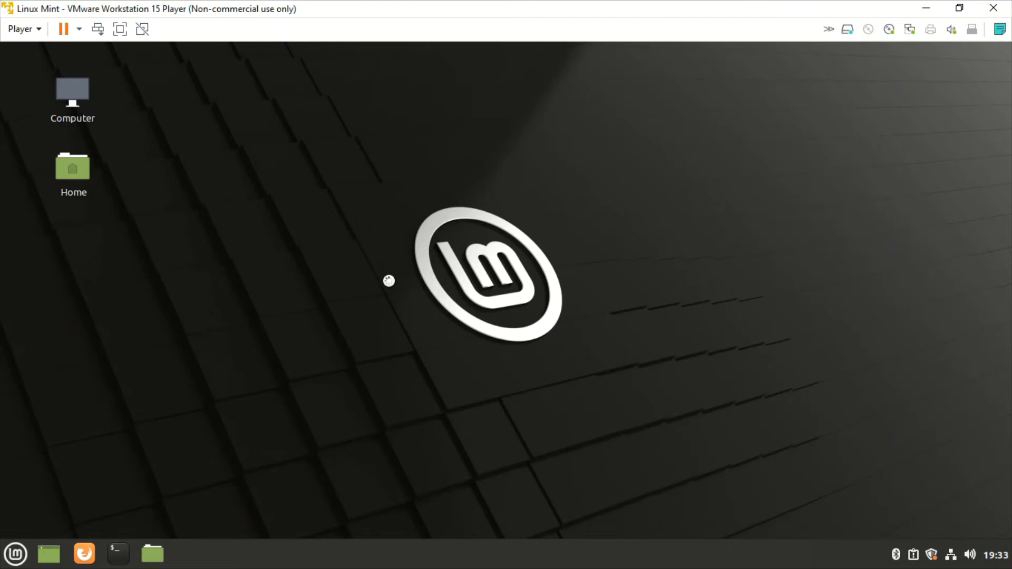
Open a terminal, change into Downloads and list its files.
{"action": "key", "text": "ctrl+alt+t"}
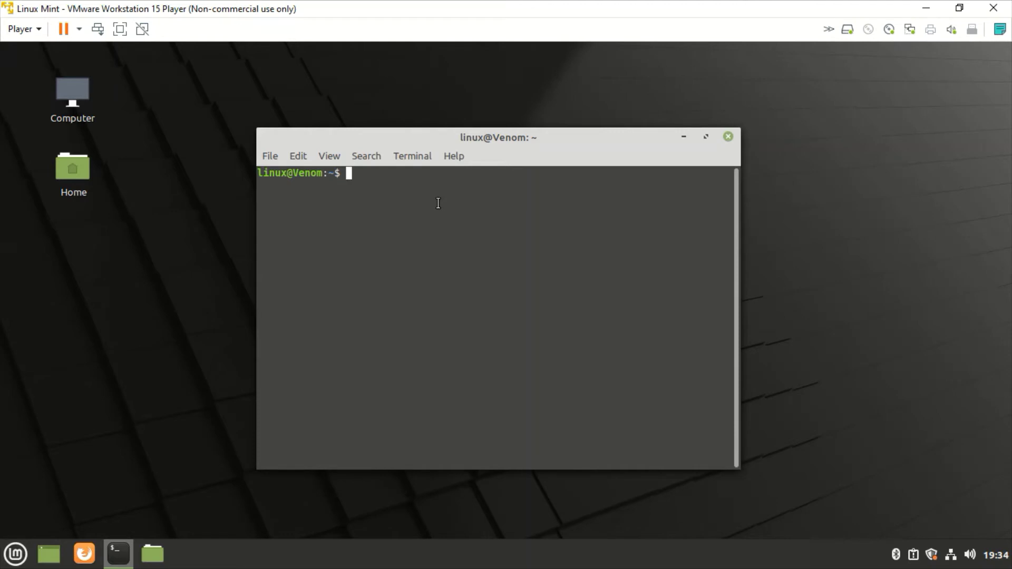
{"action": "type", "text": "cd "}
{"action": "type", "text": "Do"}
{"action": "type", "text": "w"}
{"action": "type", "text": "nload"}
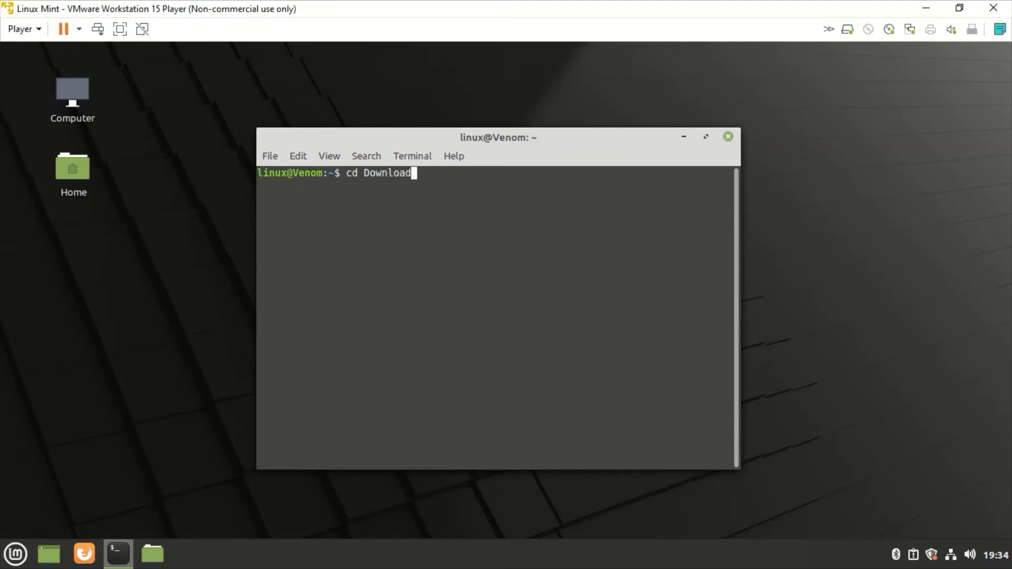
{"action": "type", "text": "s"}
{"action": "key", "text": "Return"}
{"action": "type", "text": "ls"}
{"action": "key", "text": "Return"}
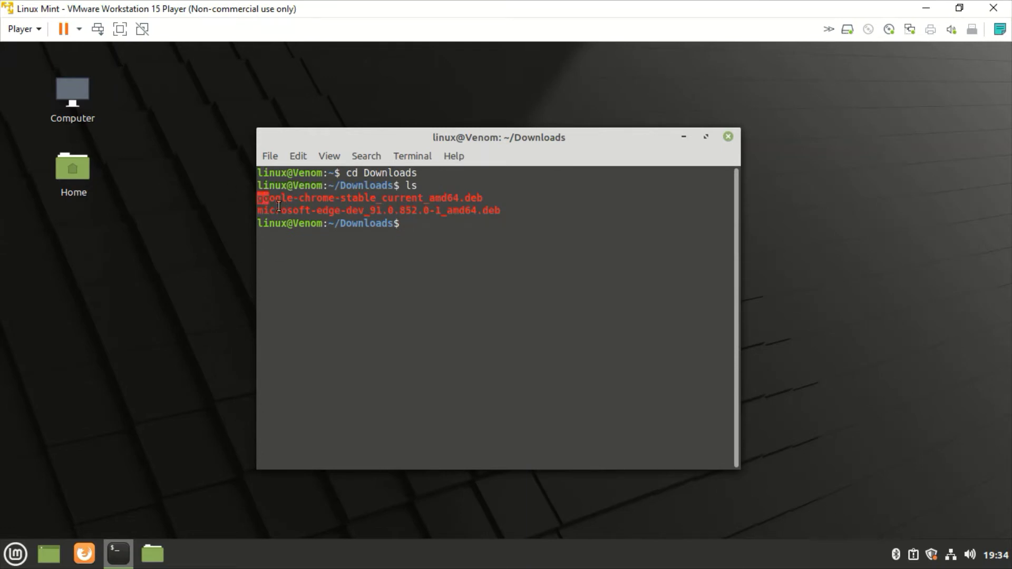
{"action": "mouse_move", "coordinate": [257, 197]}
{"action": "left_mouse_down"}
{"action": "mouse_move", "coordinate": [517, 220]}
{"action": "mouse_move", "coordinate": [303, 209]}
{"action": "left_mouse_up"}
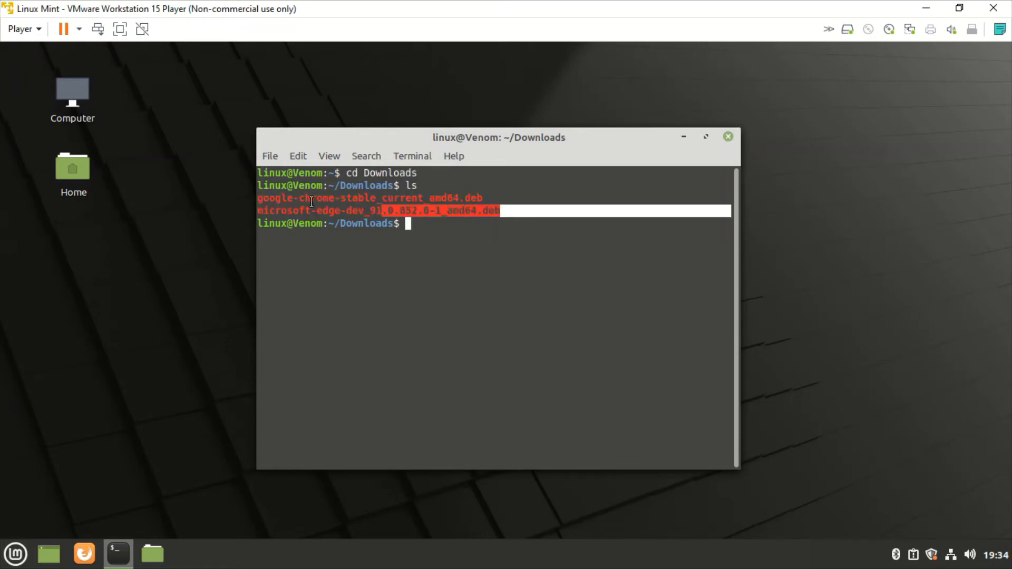
{"action": "left_click_drag", "start_coordinate": [302, 210], "coordinate": [244, 190]}
{"action": "left_click", "coordinate": [525, 241]}
{"action": "left_click_drag", "start_coordinate": [516, 211], "coordinate": [254, 202]}
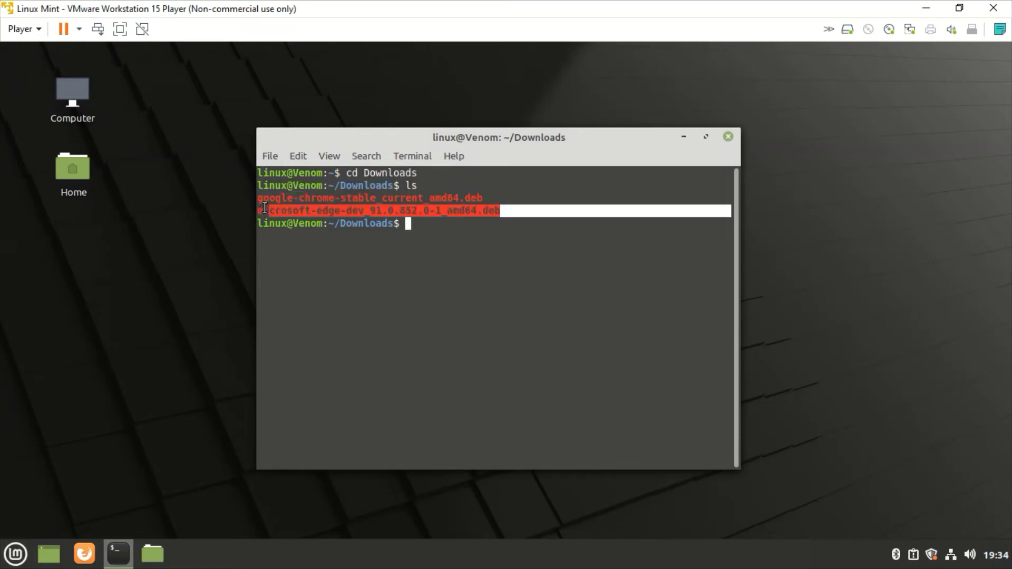
{"action": "left_click", "coordinate": [455, 232]}
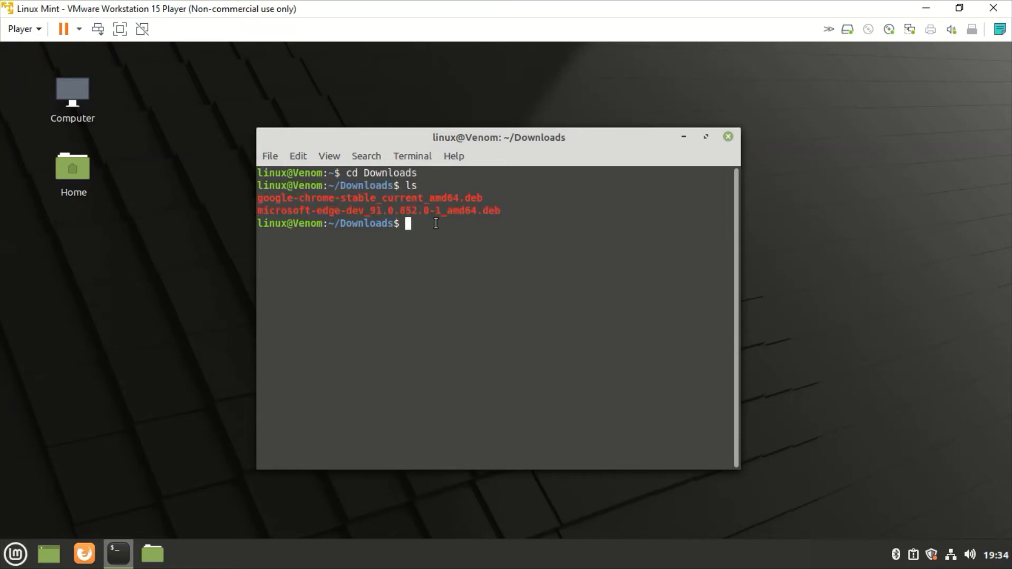
{"action": "type", "text": "su"}
{"action": "type", "text": " root"}
Switch to root with su and list the package files again.
{"action": "key", "text": "Return"}
{"action": "key", "text": "Return"}
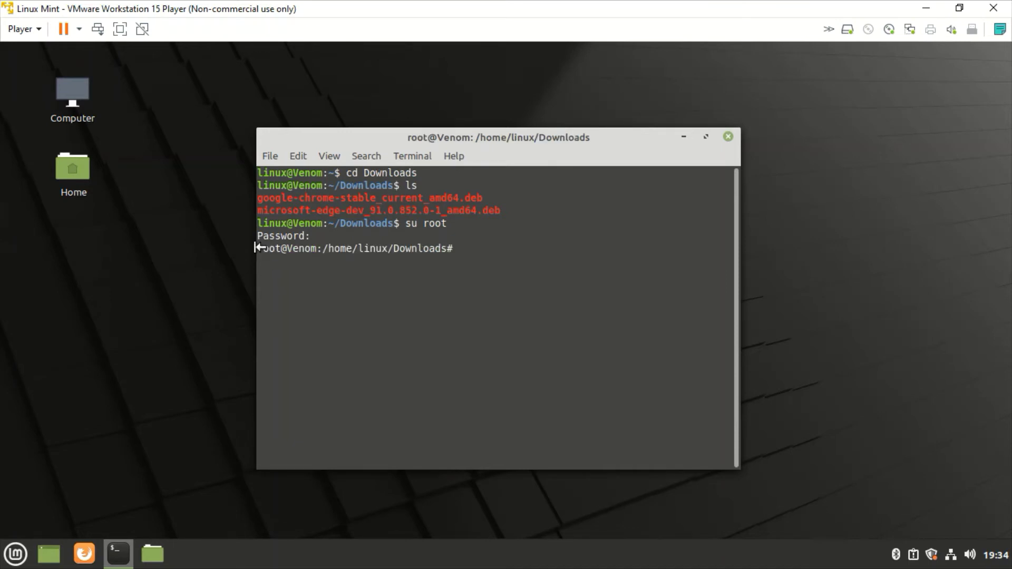
{"action": "left_click_drag", "start_coordinate": [256, 246], "coordinate": [472, 257]}
{"action": "left_click", "coordinate": [473, 257]}
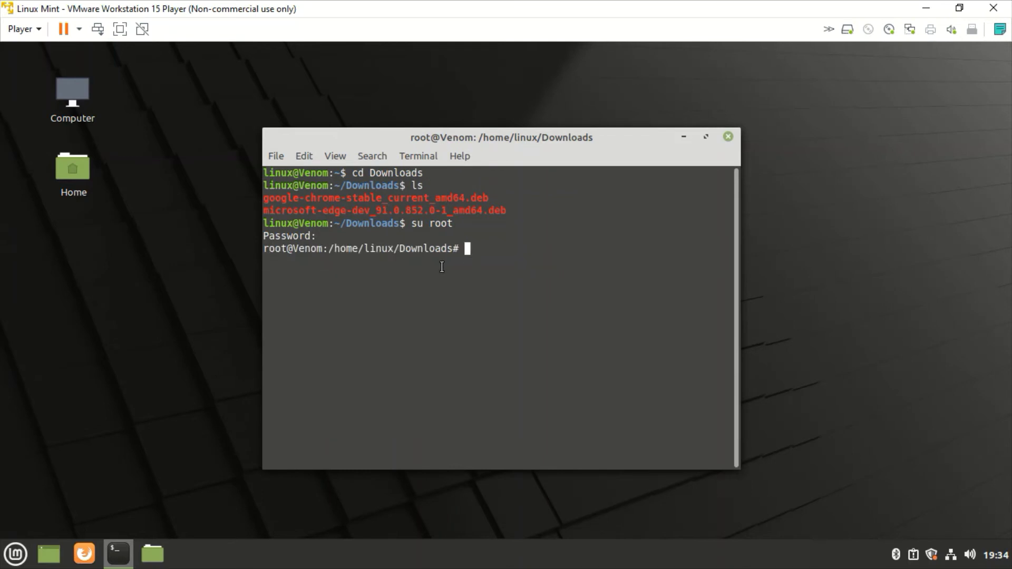
{"action": "left_click_drag", "start_coordinate": [526, 137], "coordinate": [525, 137]}
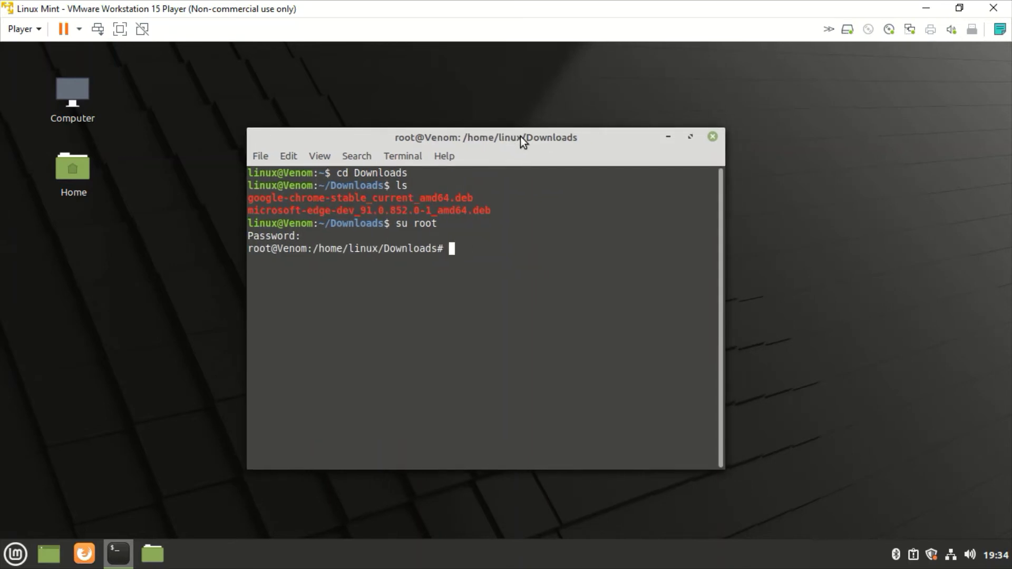
{"action": "type", "text": "ls"}
{"action": "key", "text": "Return"}
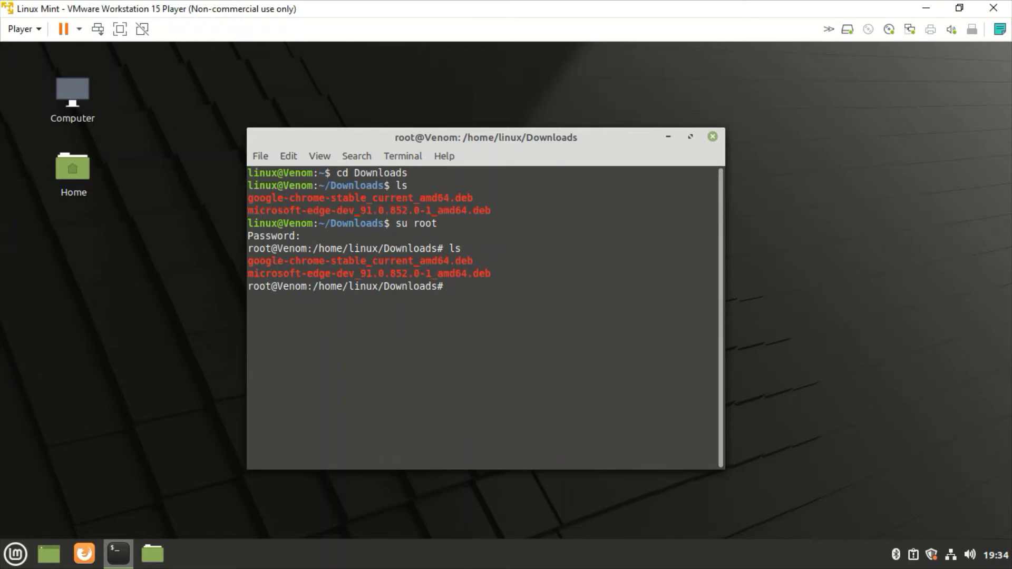
{"action": "type", "text": "d"}
{"action": "type", "text": "pkg "}
{"action": "type", "text": "-i"}
Install google-chrome-stable_current_amd64.deb with dpkg -i using the copied filename.
{"action": "double_click", "coordinate": [382, 259]}
{"action": "right_click", "coordinate": [382, 259]}
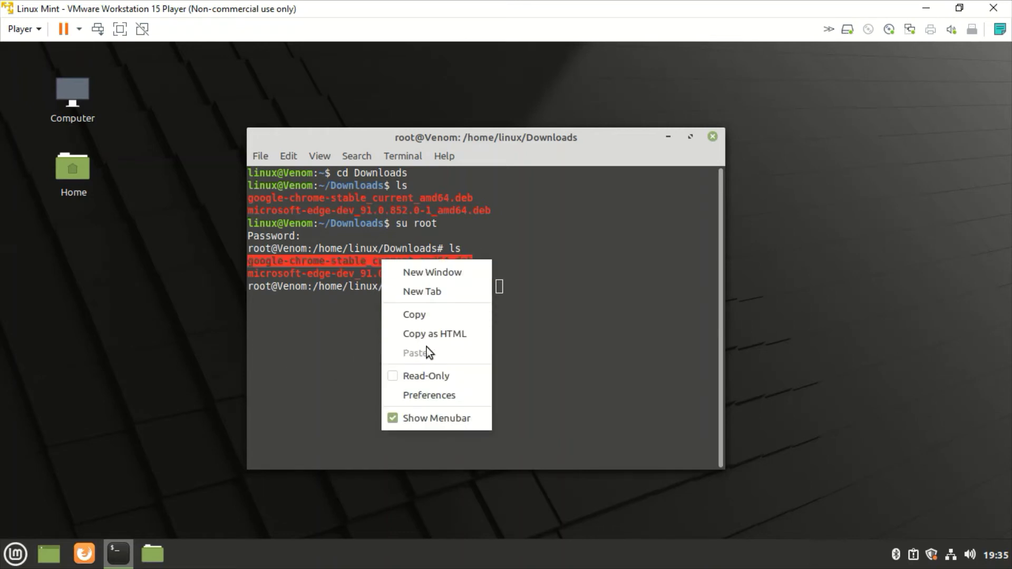
{"action": "left_click", "coordinate": [419, 315]}
{"action": "right_click", "coordinate": [547, 297]}
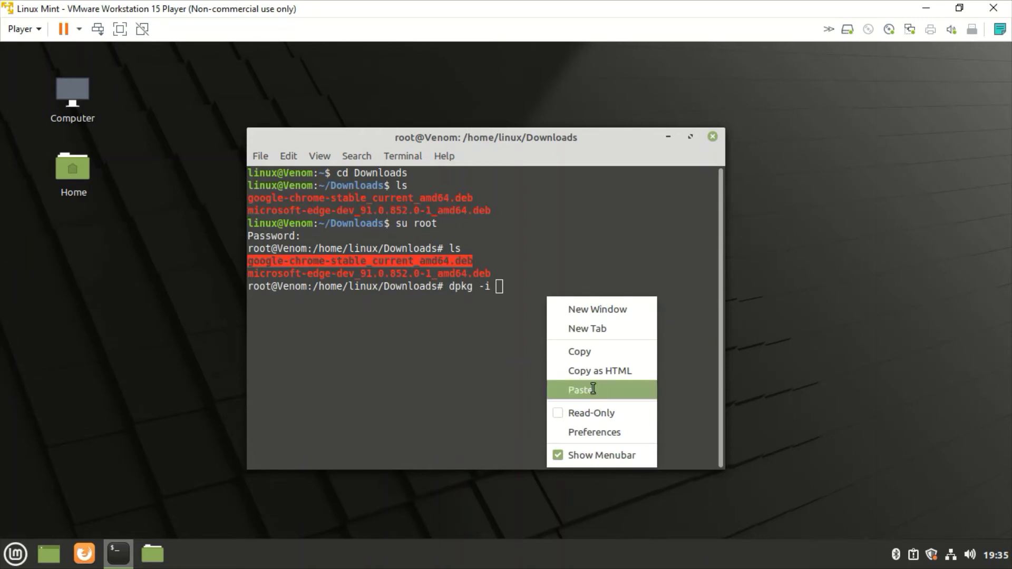
{"action": "left_click", "coordinate": [580, 387]}
{"action": "key", "text": "Return"}
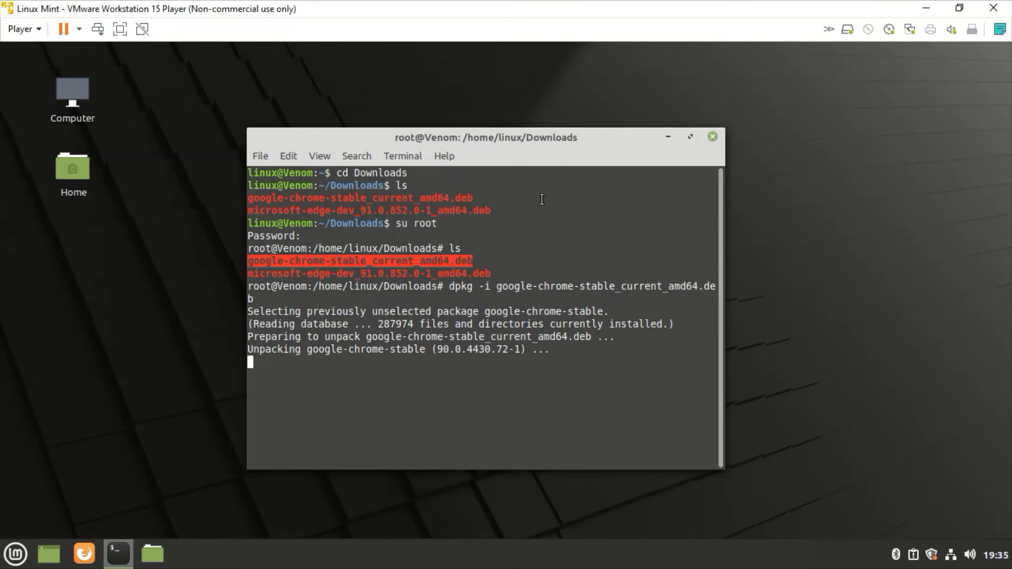
{"action": "left_click_drag", "start_coordinate": [493, 144], "coordinate": [538, 102]}
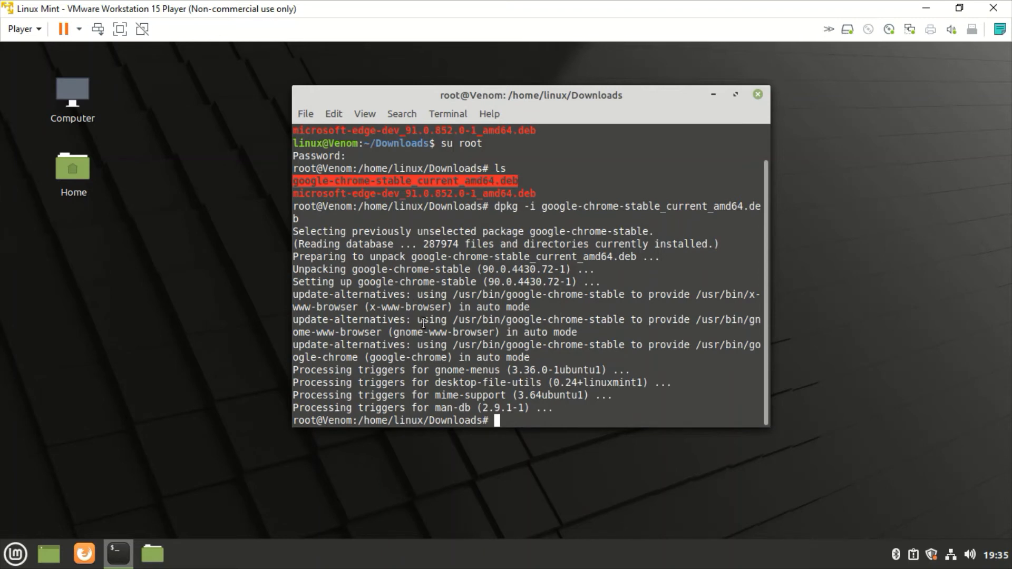
{"action": "left_click", "coordinate": [16, 555]}
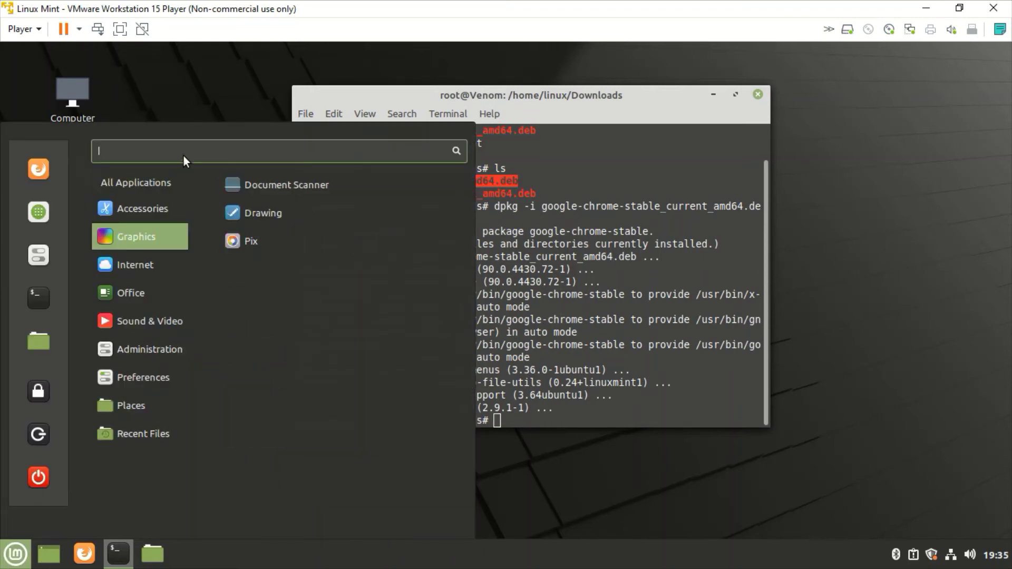
{"action": "type", "text": "c"}
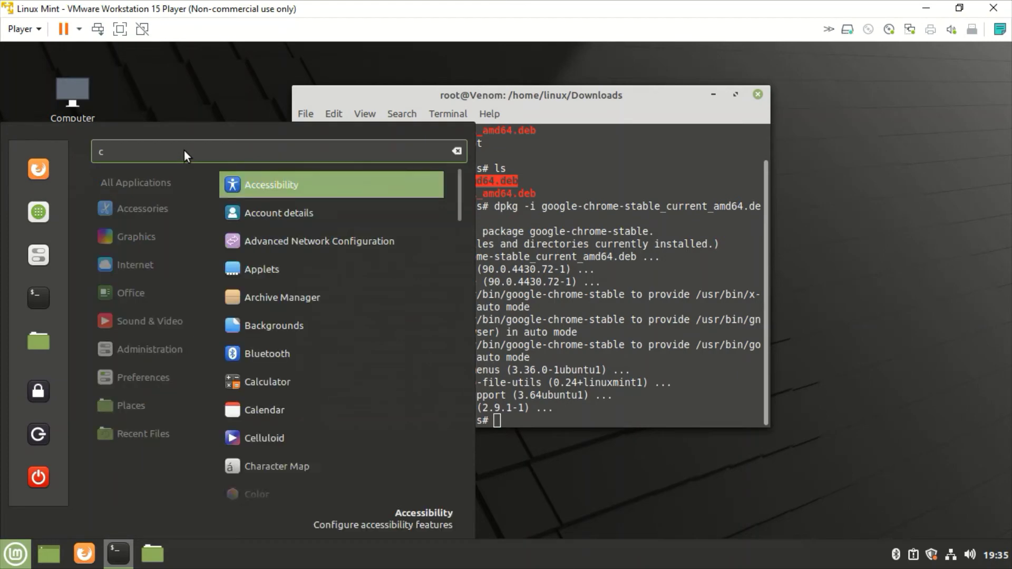
{"action": "type", "text": "hr"}
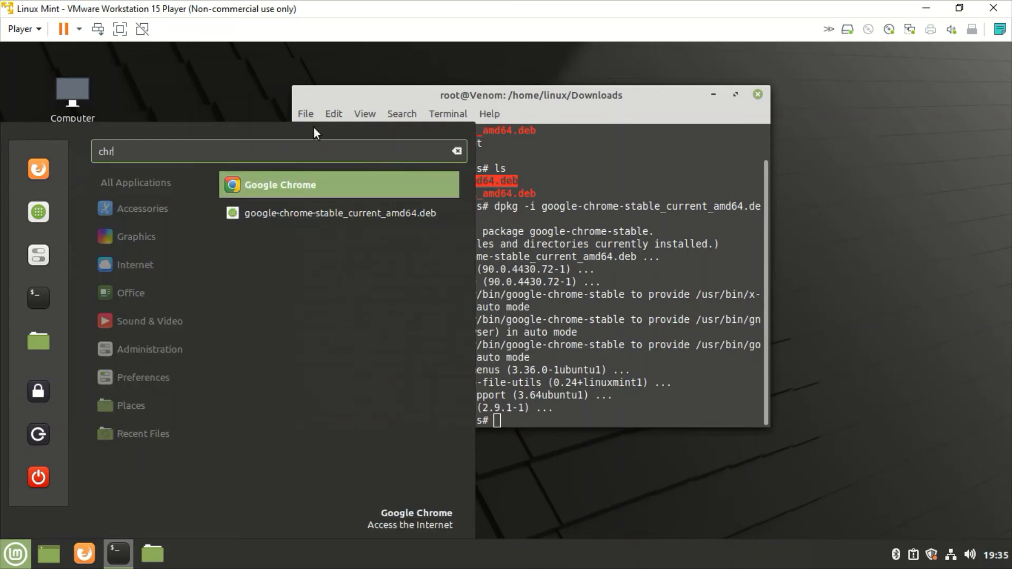
{"action": "key", "text": "Escape"}
{"action": "key", "text": "Escape"}
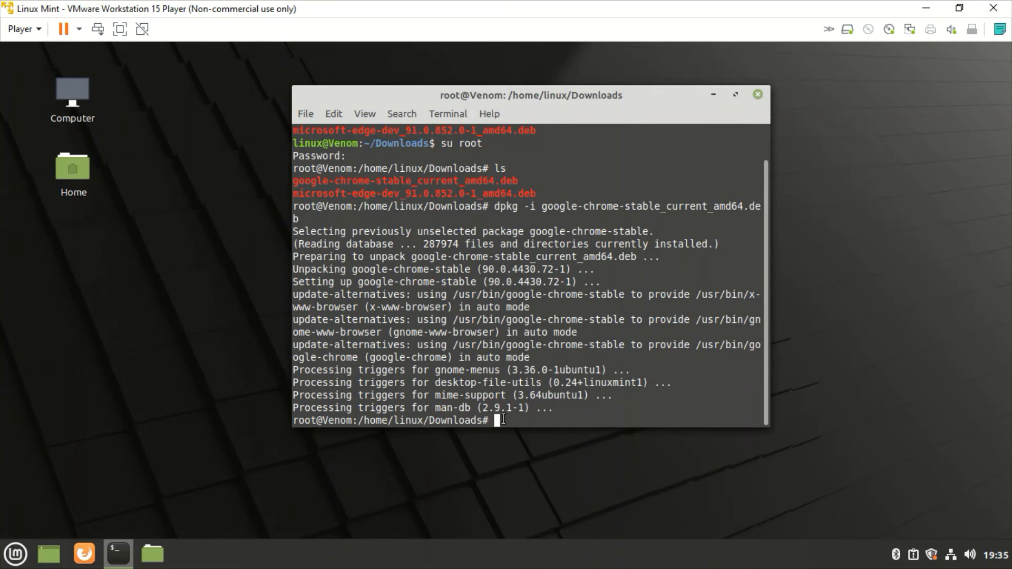
{"action": "type", "text": "ls"}
List Downloads and install the microsoft-edge-dev .deb with dpkg -i.
{"action": "key", "text": "Return"}
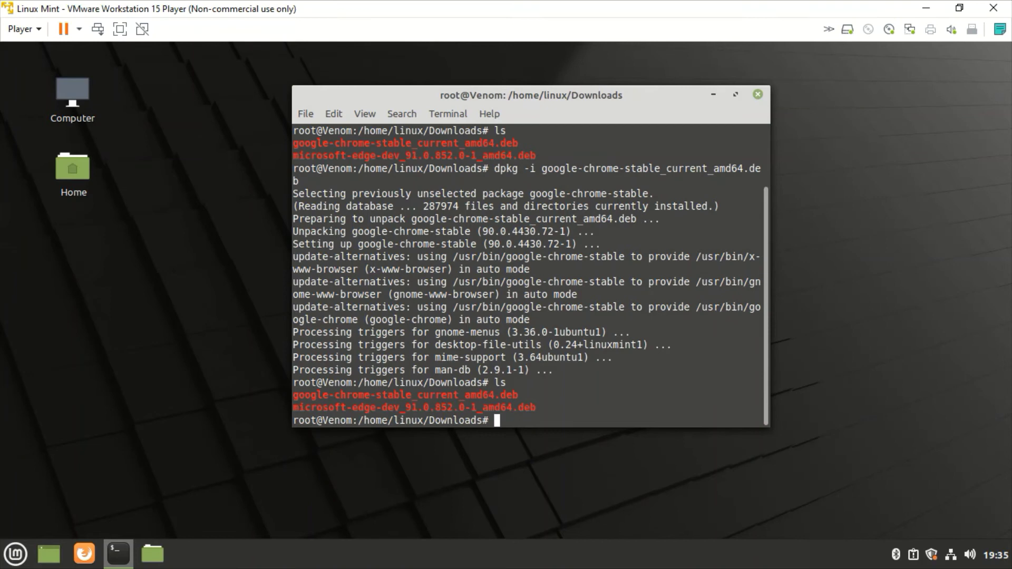
{"action": "type", "text": "dpkg "}
{"action": "type", "text": "-i"}
{"action": "left_click_drag", "start_coordinate": [537, 407], "coordinate": [288, 408]}
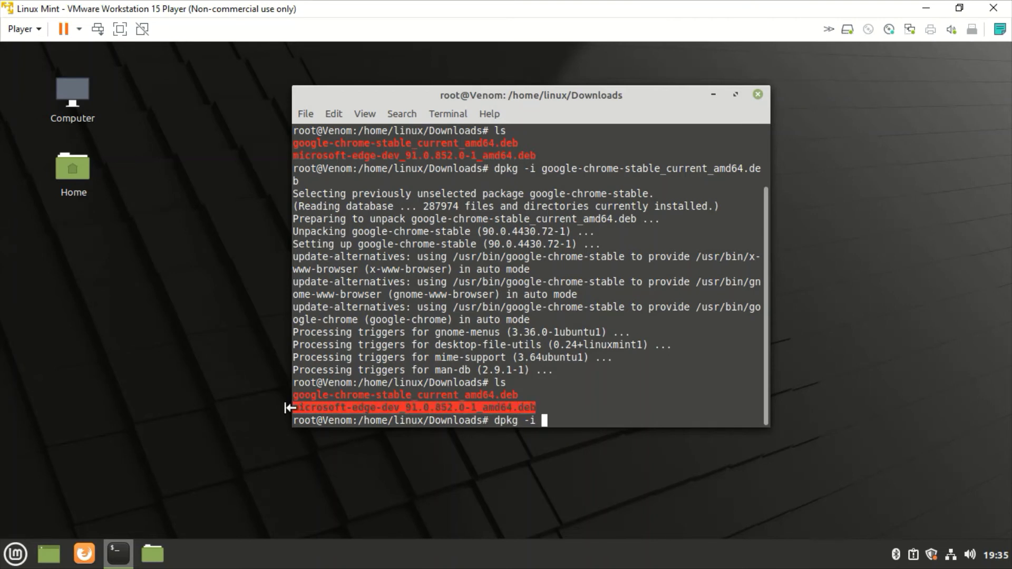
{"action": "right_click", "coordinate": [320, 408]}
{"action": "left_click", "coordinate": [364, 291]}
{"action": "right_click", "coordinate": [583, 408]}
{"action": "left_click", "coordinate": [612, 333]}
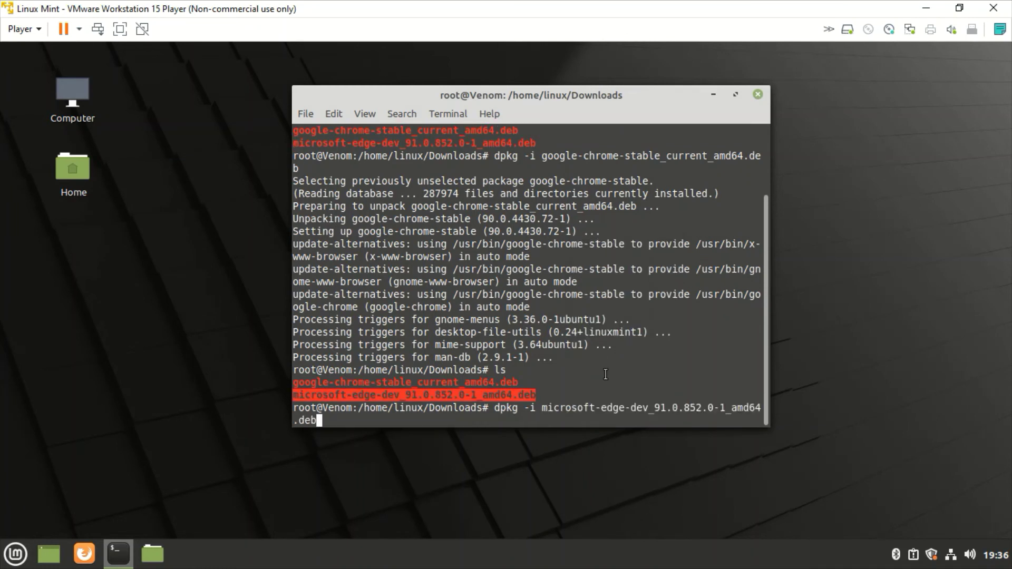
{"action": "key", "text": "Return"}
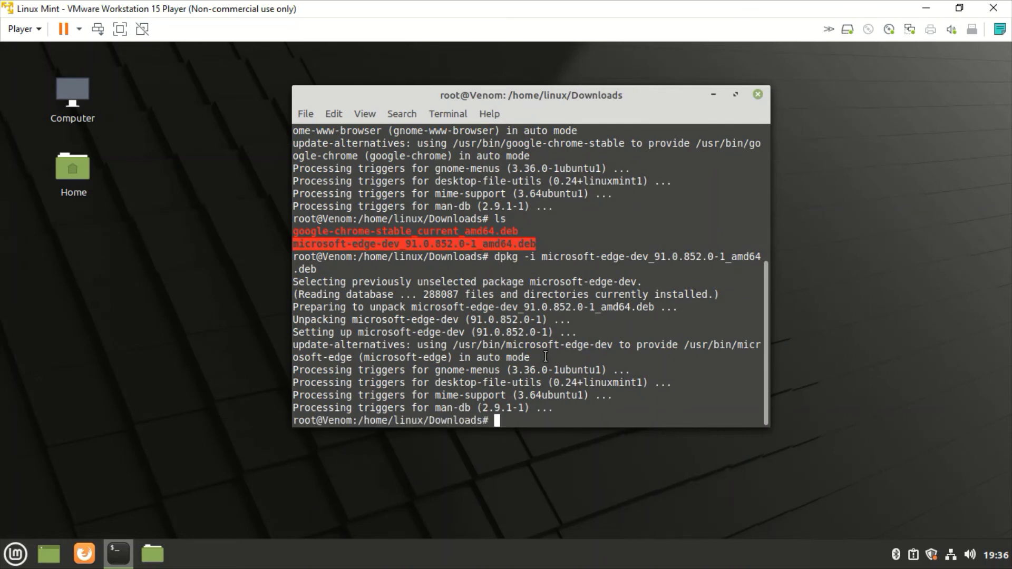
Close the terminal and the accidentally opened Network Connections window.
{"action": "left_click", "coordinate": [757, 94]}
{"action": "left_click", "coordinate": [708, 320]}
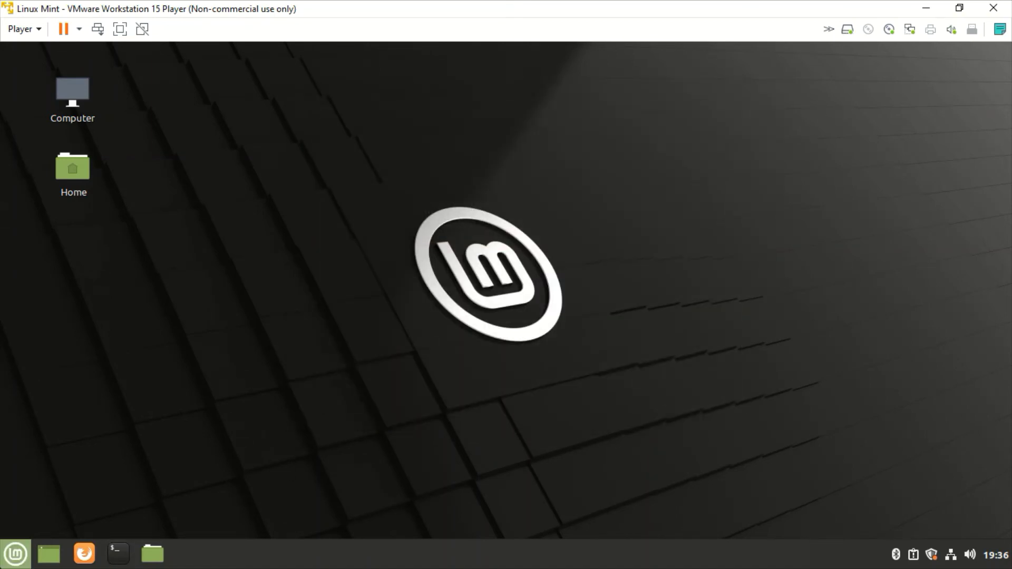
{"action": "left_click", "coordinate": [16, 554]}
{"action": "left_click", "coordinate": [397, 230]}
{"action": "type", "text": "hr"}
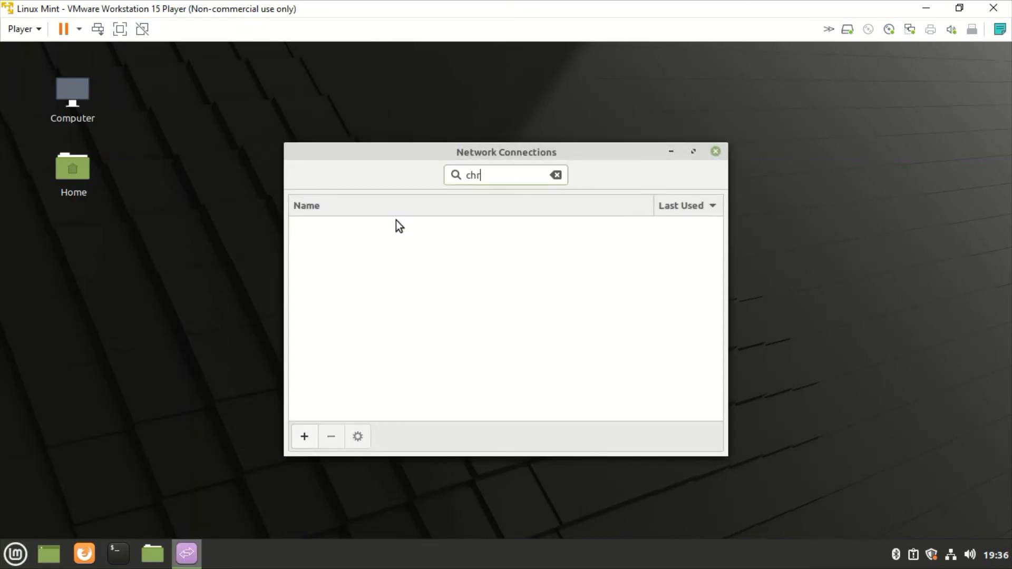
{"action": "type", "text": "o"}
{"action": "left_click", "coordinate": [715, 151]}
Add Google Chrome to the desktop from the Mint menu.
{"action": "left_click", "coordinate": [16, 554]}
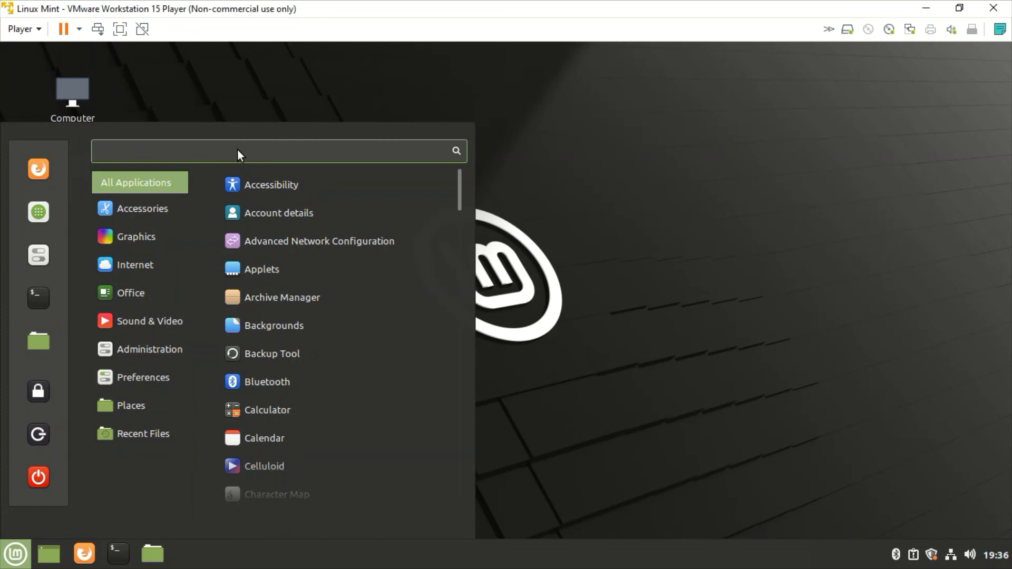
{"action": "type", "text": "d"}
{"action": "key", "text": "BackSpace"}
{"action": "type", "text": "chr"}
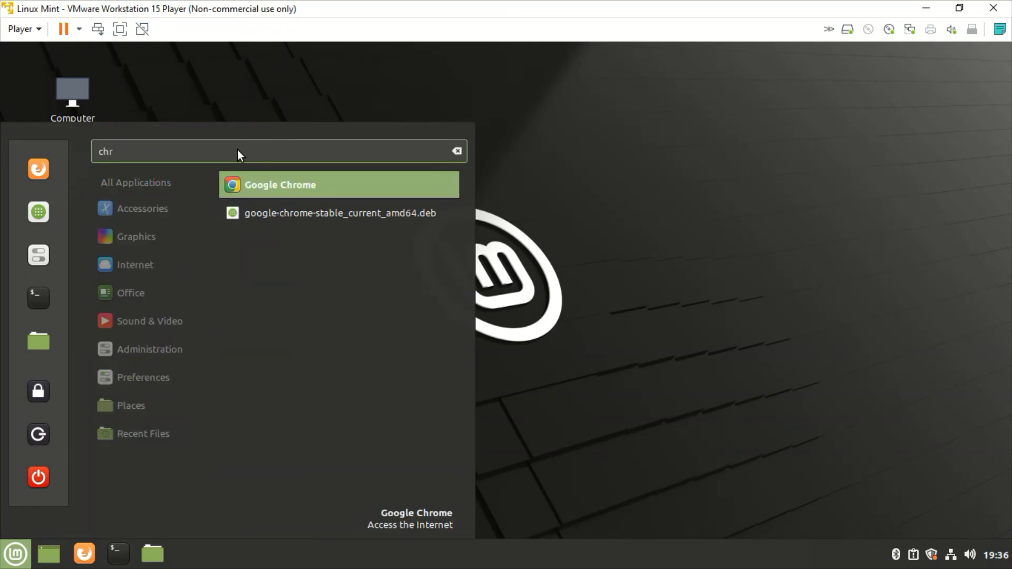
{"action": "right_click", "coordinate": [374, 185]}
{"action": "left_click", "coordinate": [324, 226]}
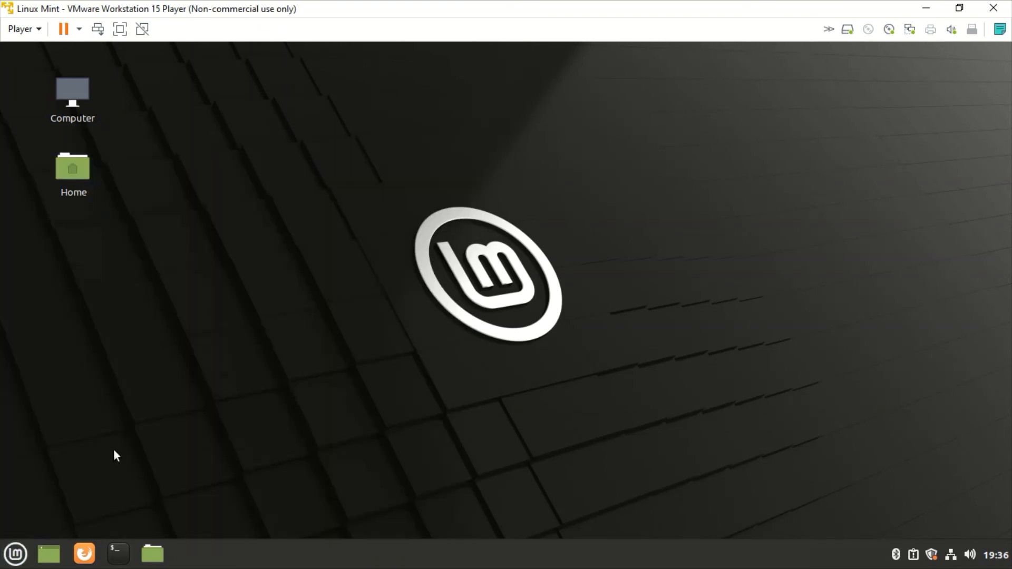
Add Microsoft Edge (dev) to the desktop from the Mint menu.
{"action": "key", "text": "super"}
{"action": "type", "text": "e"}
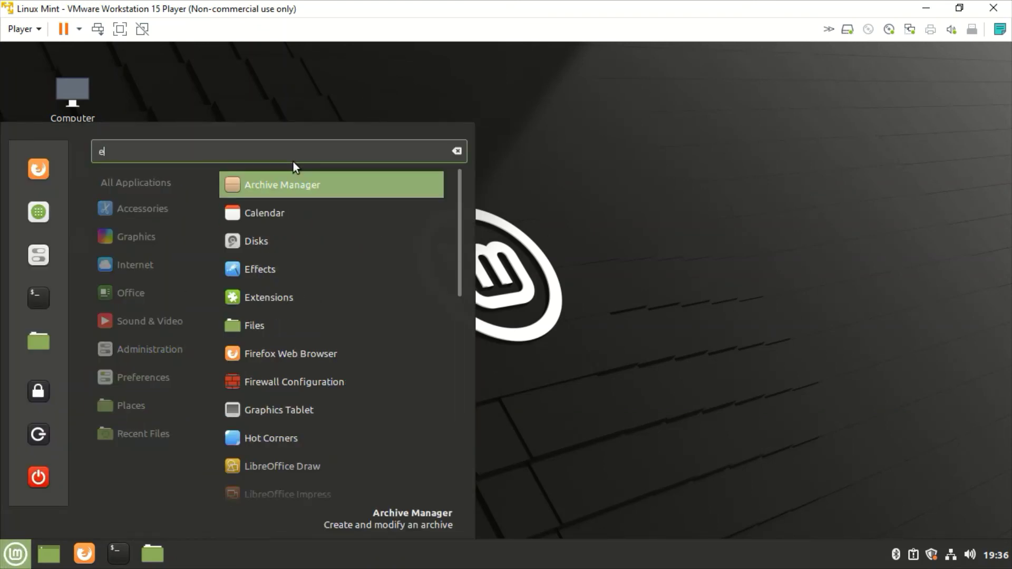
{"action": "type", "text": "dge"}
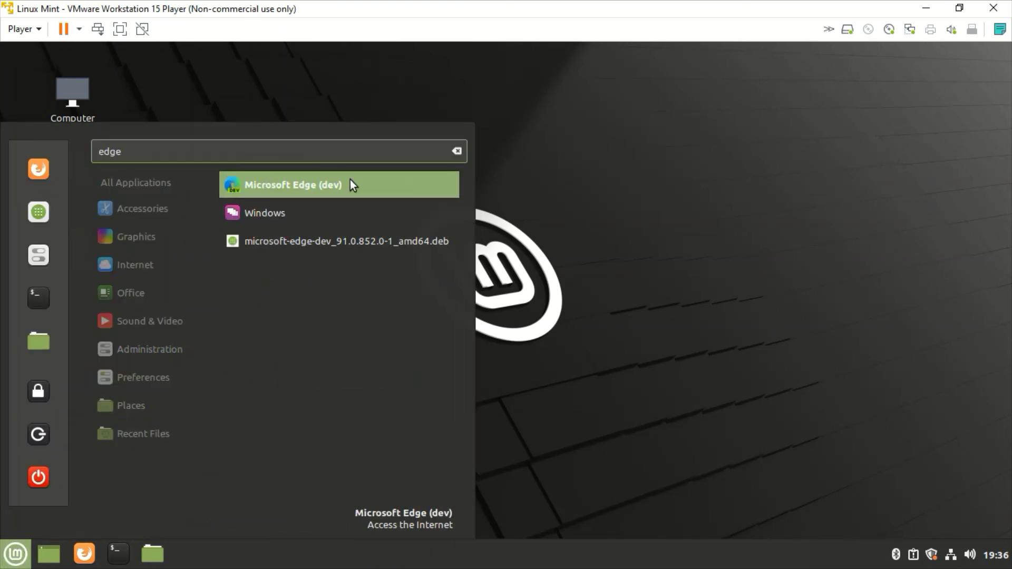
{"action": "right_click", "coordinate": [351, 181]}
{"action": "left_click", "coordinate": [330, 234]}
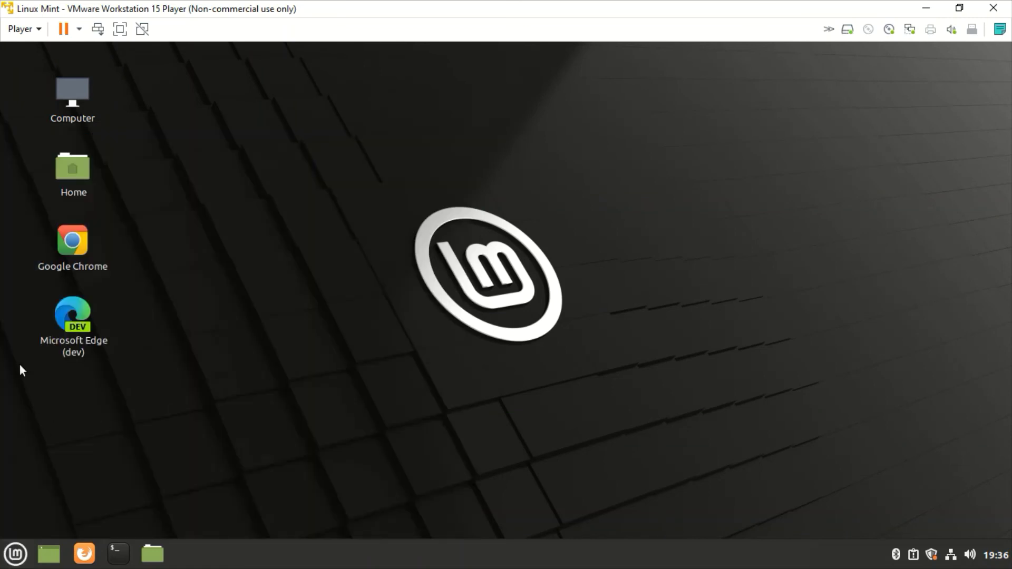
Launch Chrome from its desktop icon, accept the first-run dialog, then close it.
{"action": "double_click", "coordinate": [71, 248]}
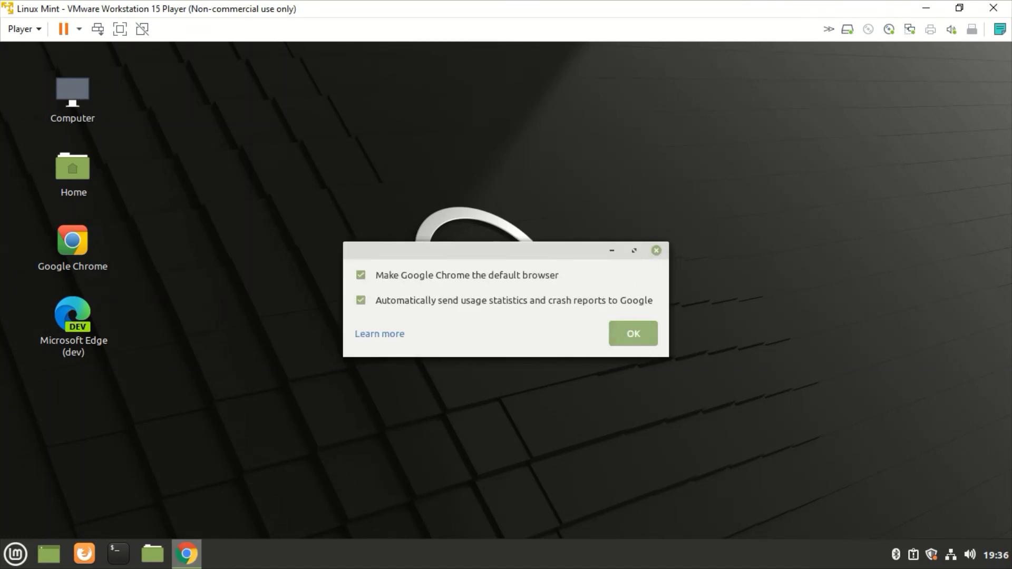
{"action": "left_click", "coordinate": [634, 333]}
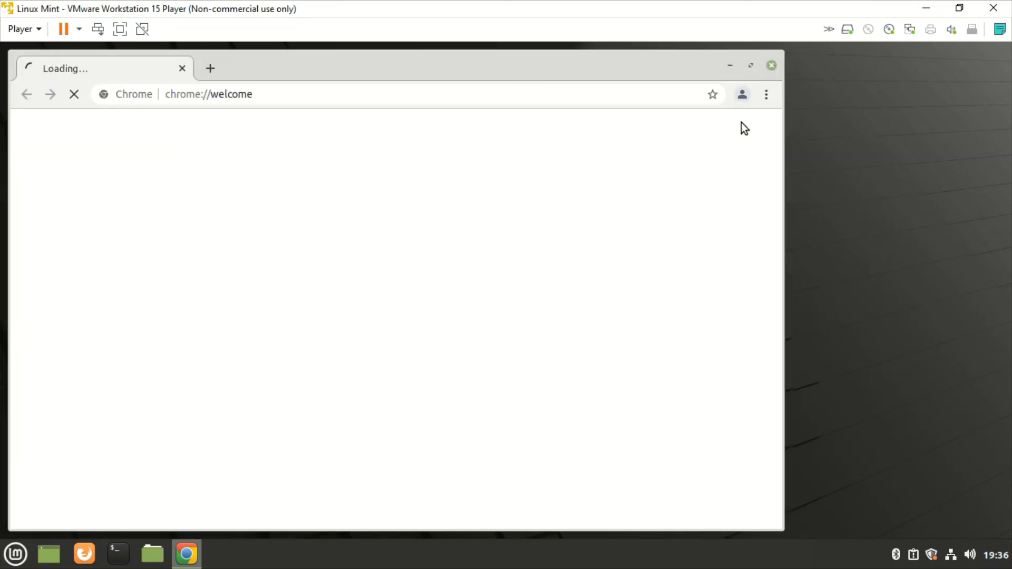
{"action": "left_click", "coordinate": [210, 68]}
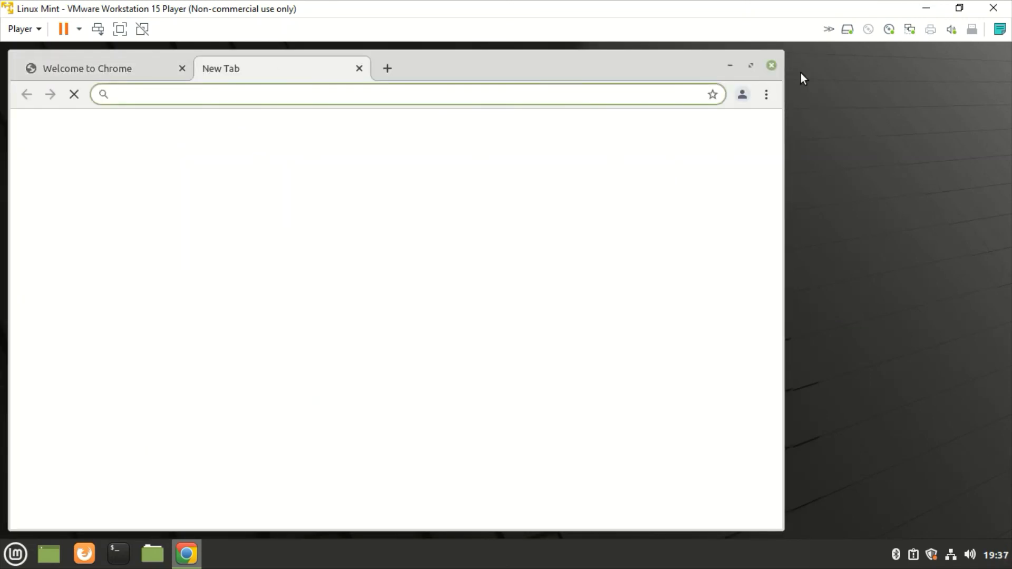
{"action": "left_click", "coordinate": [771, 66]}
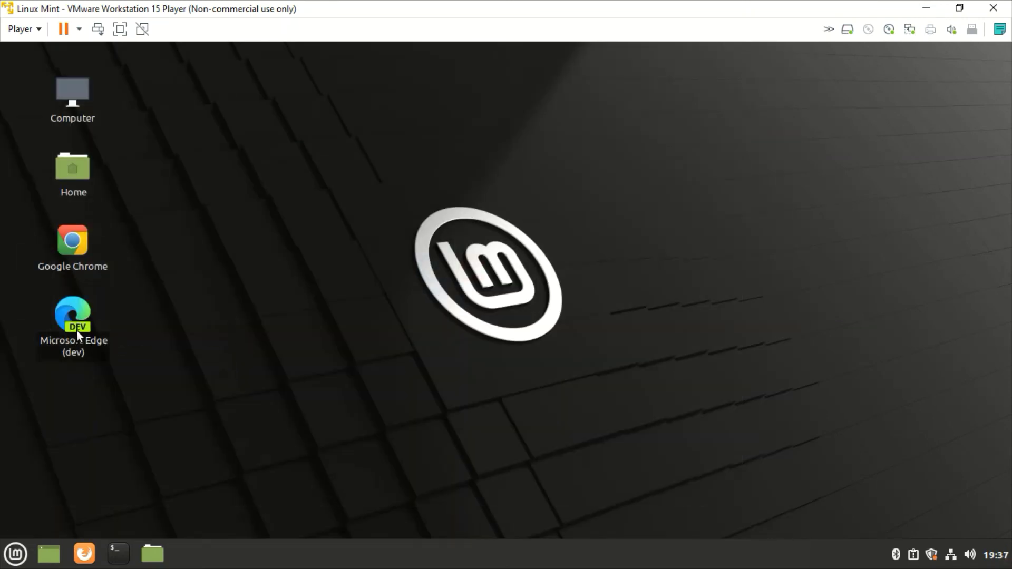
Launch Edge Dev from its desktop icon, opt out of diagnostic data, then close it.
{"action": "double_click", "coordinate": [87, 334]}
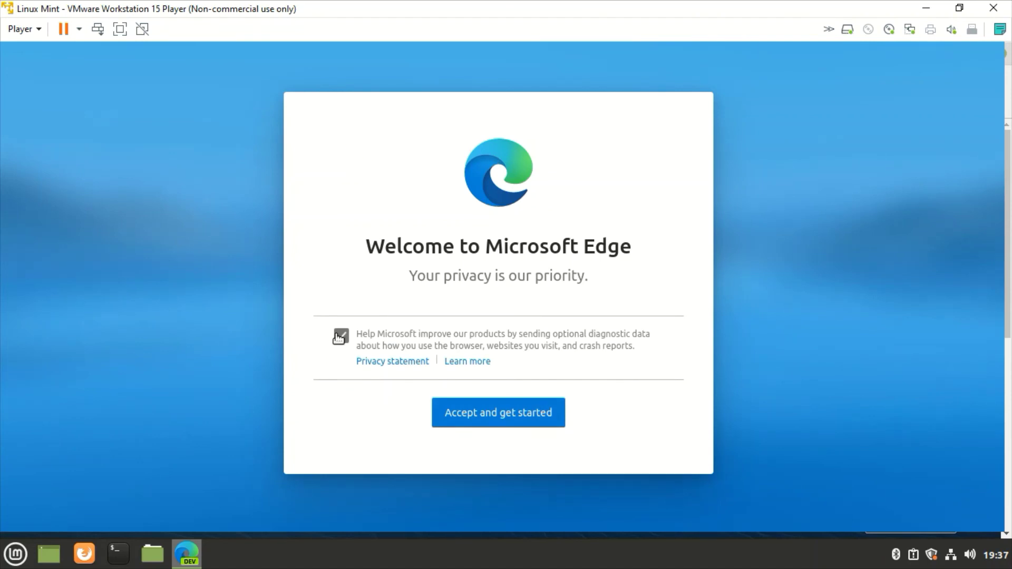
{"action": "left_click", "coordinate": [340, 336]}
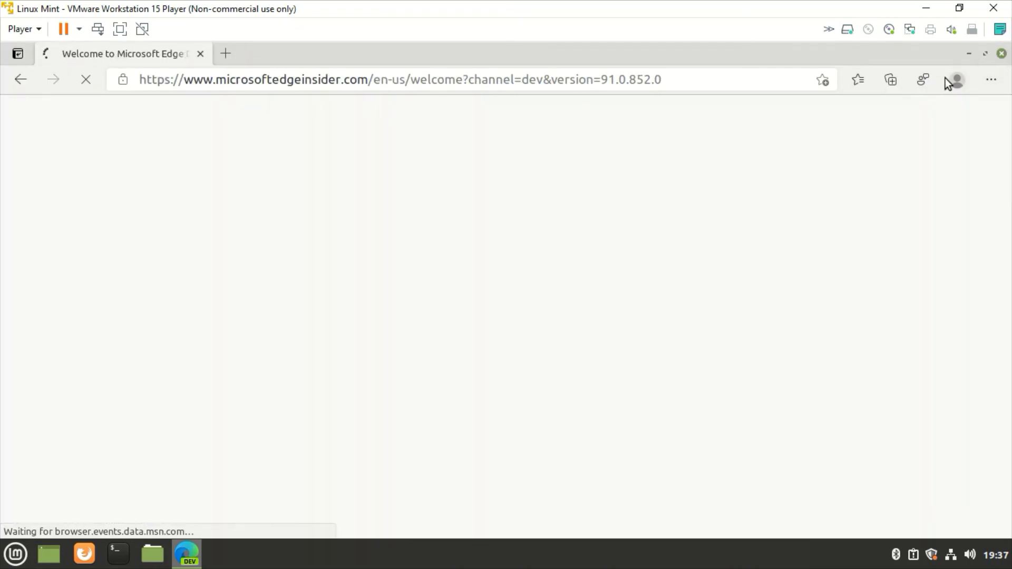
{"action": "left_click", "coordinate": [1000, 54]}
{"action": "right_click", "coordinate": [386, 225]}
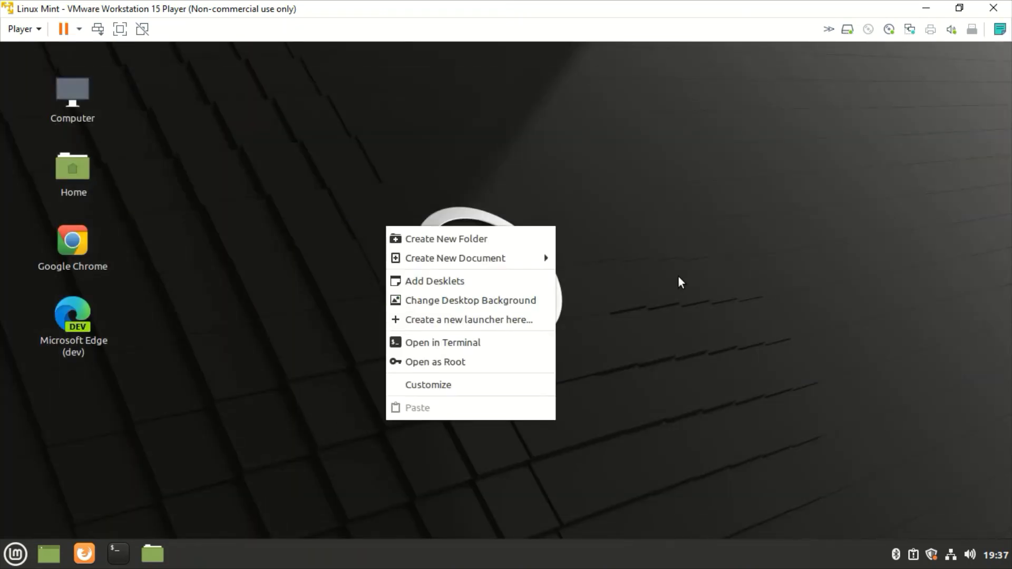
{"action": "left_click", "coordinate": [676, 274]}
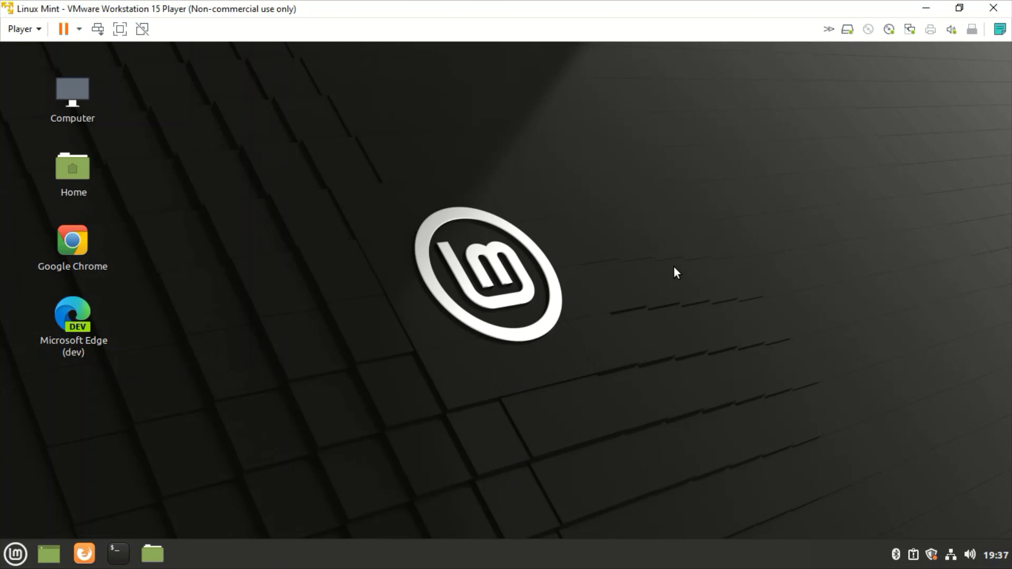